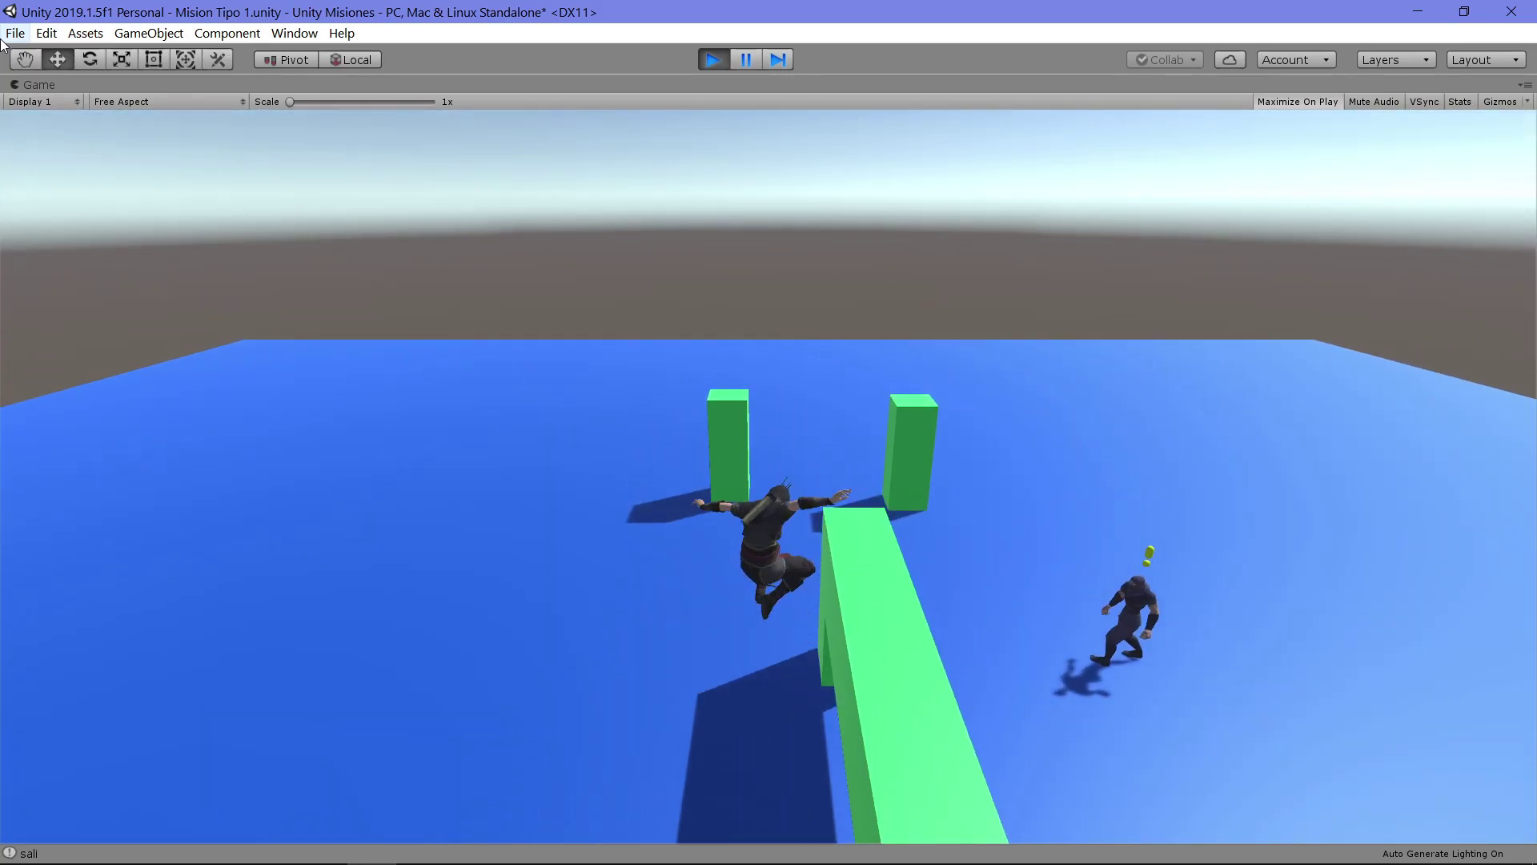
Exit Play mode and scroll the Inspector to the Logica Personaje 1 script component
{"action": "key", "text": "ctrl+p"}
{"action": "scroll", "coordinate": [1253, 475], "scroll_direction": "down", "scroll_amount": 10}
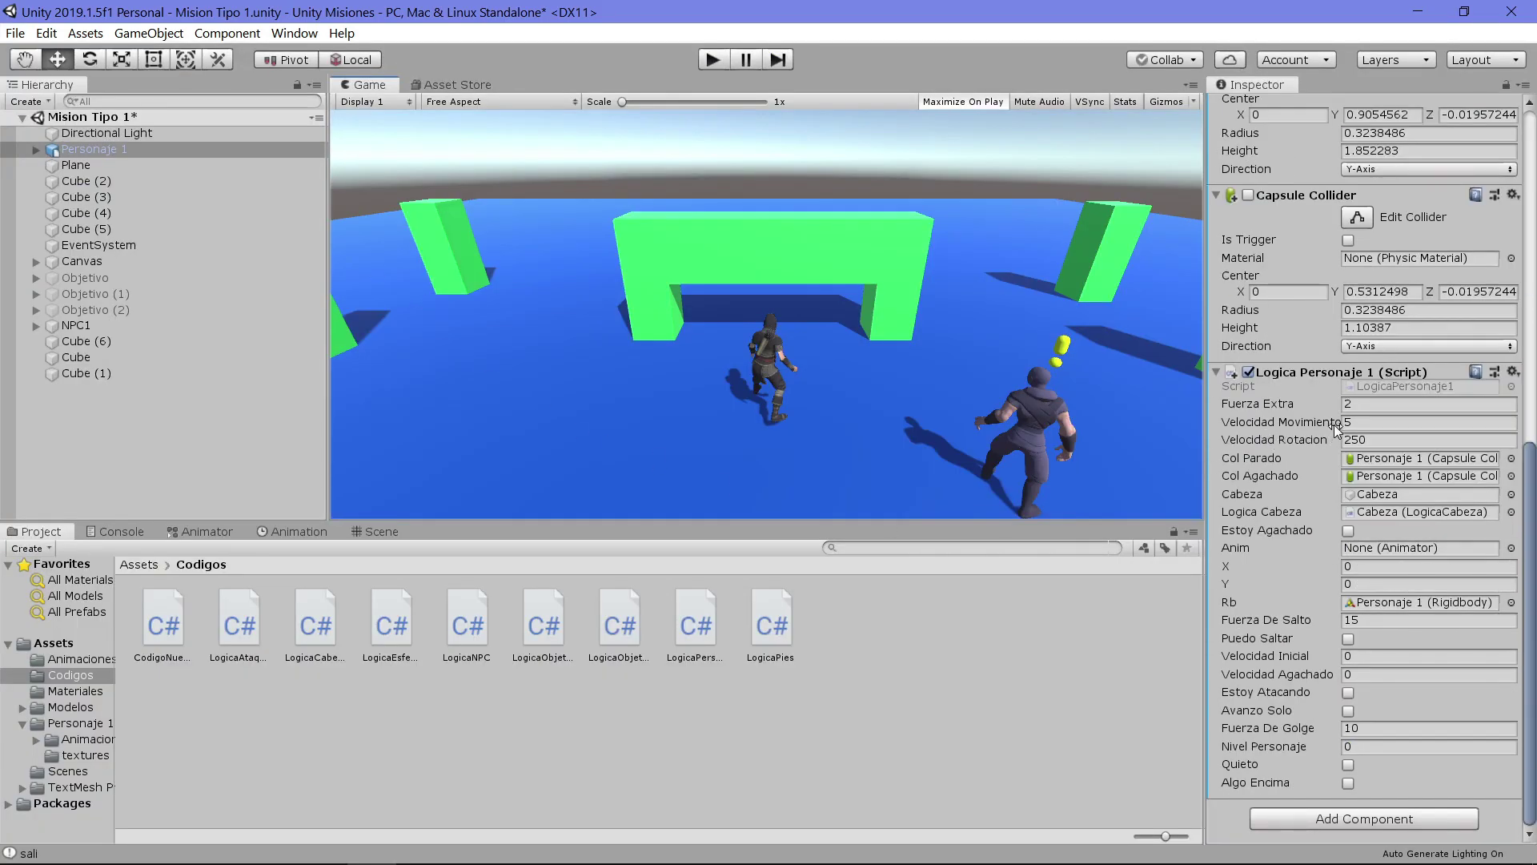
Open LogicaPersonaje1.cs in Visual Studio from the component's Script field
{"action": "double_click", "coordinate": [1384, 388]}
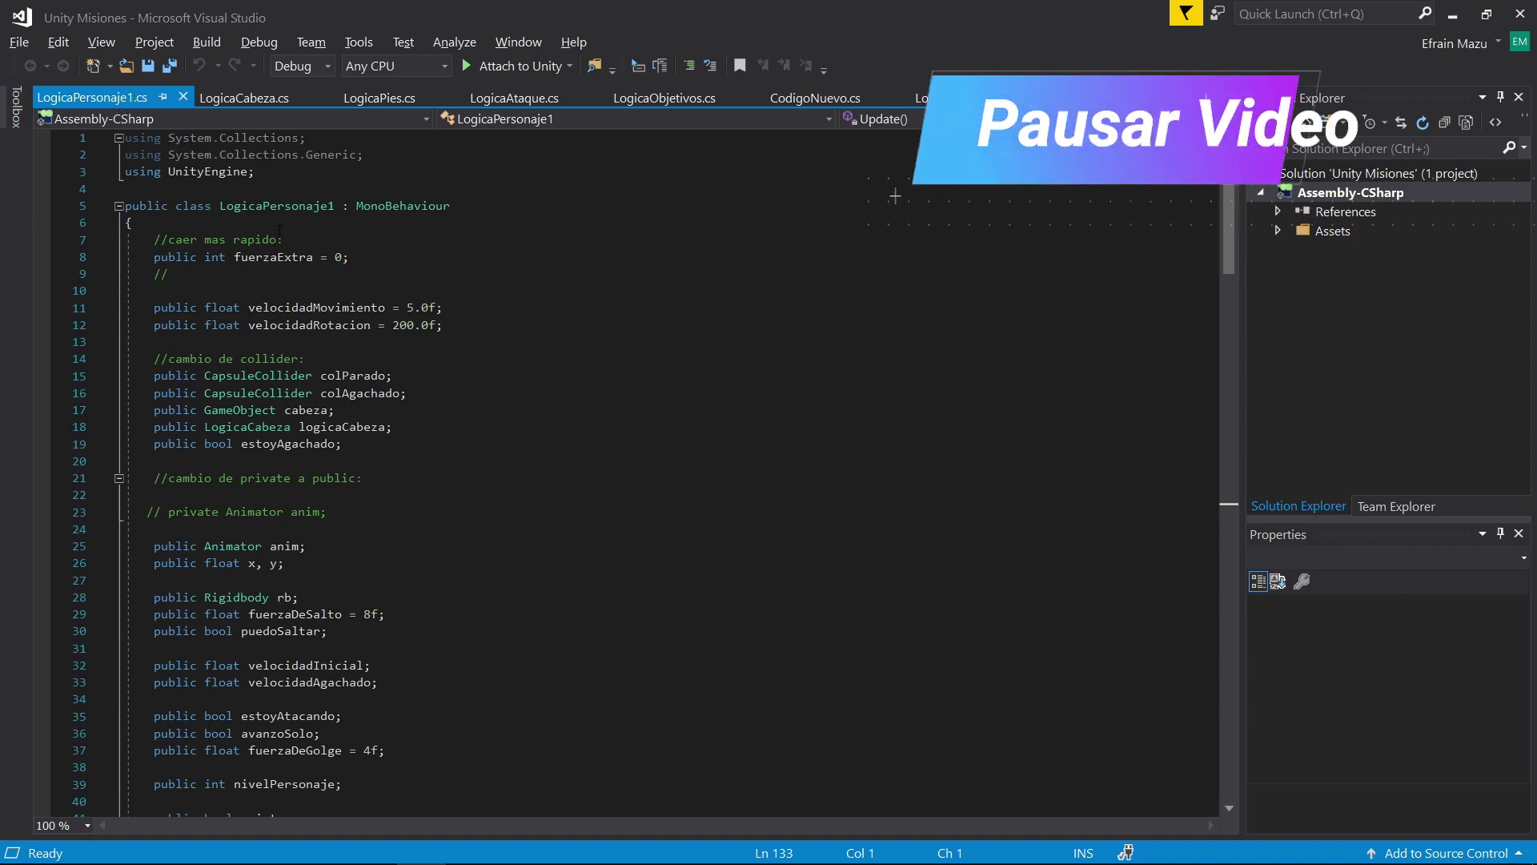
{"action": "left_click", "coordinate": [233, 286]}
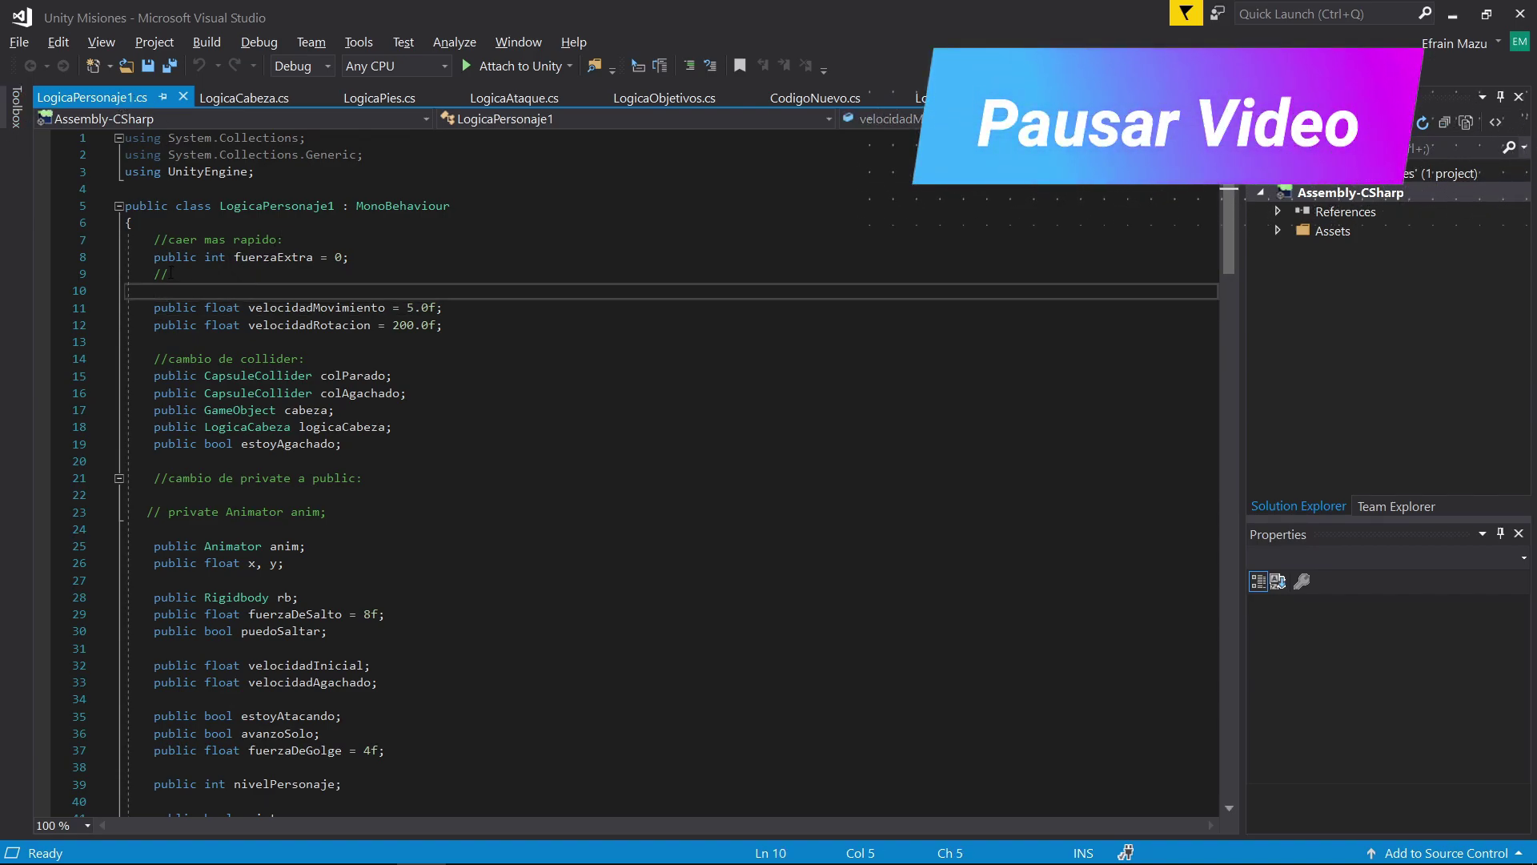
{"action": "left_click", "coordinate": [289, 275]}
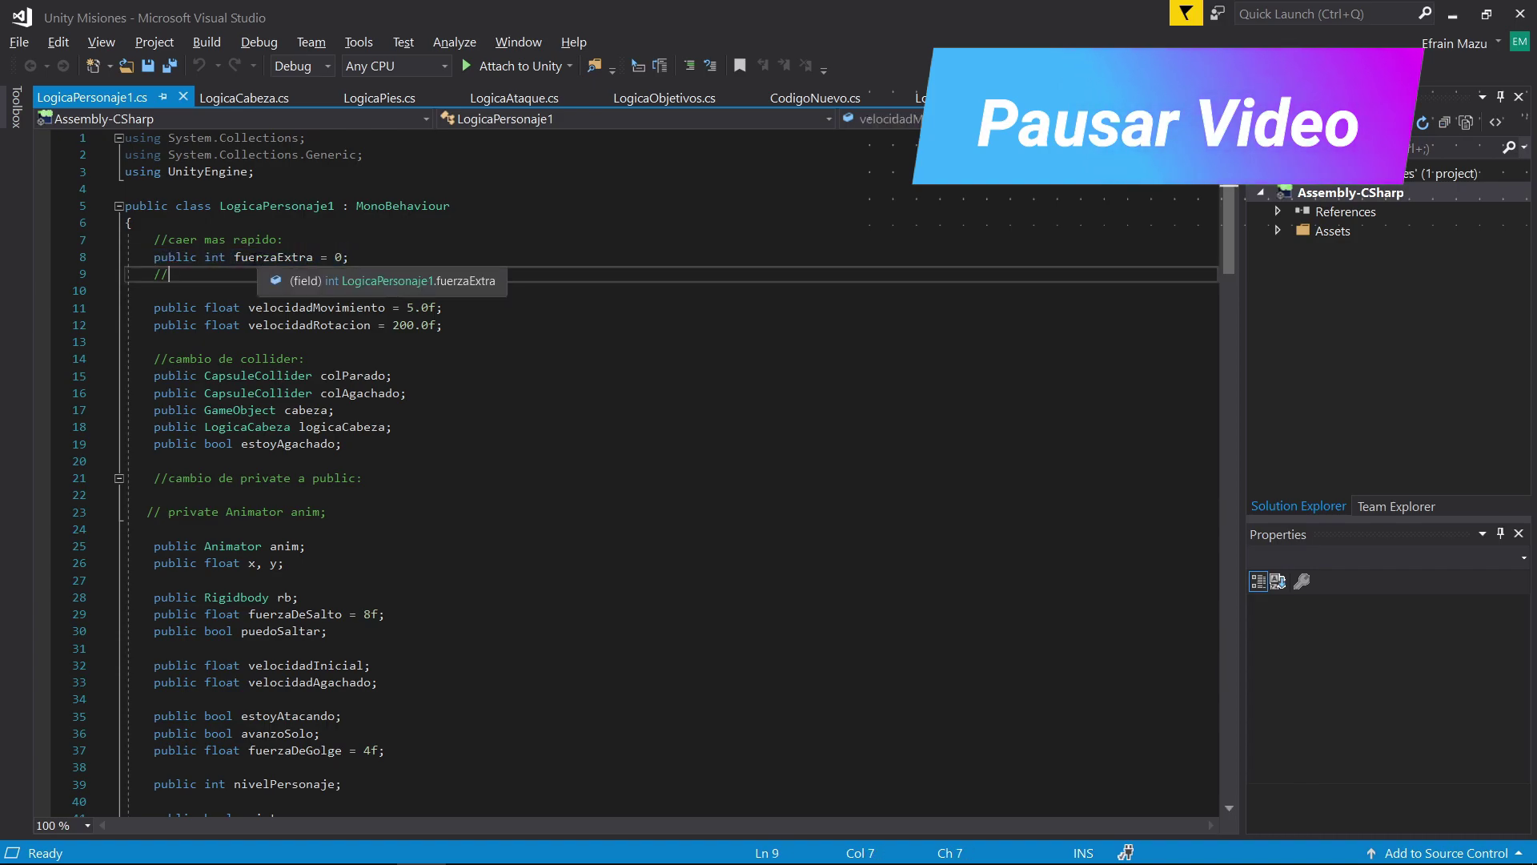
{"action": "left_click_drag", "start_coordinate": [234, 257], "coordinate": [378, 252]}
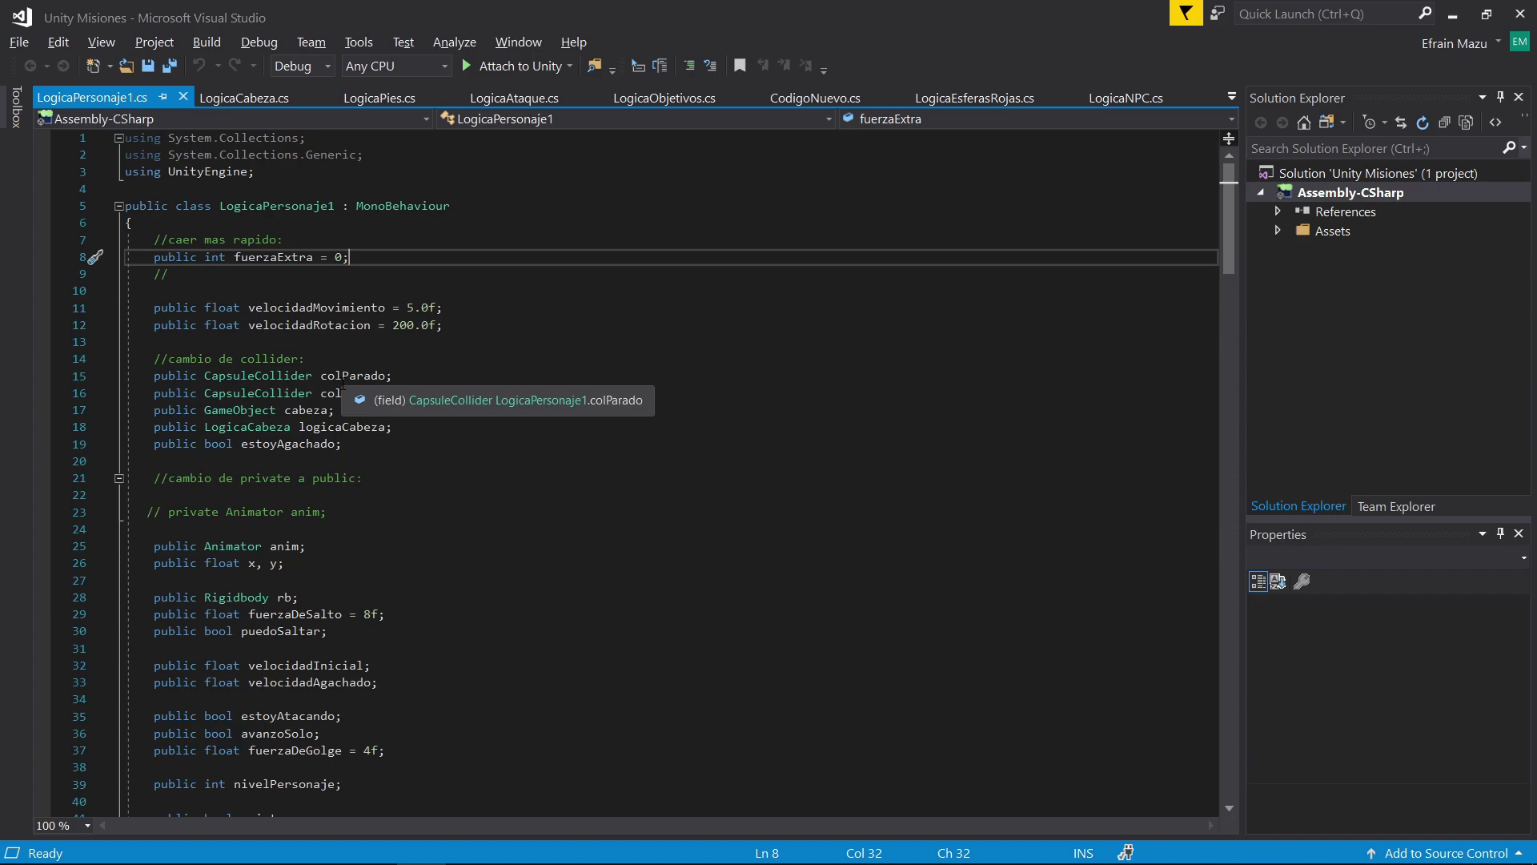
Scroll down to EstoyCayendo and place the caret on its rb.AddForce line
{"action": "scroll", "coordinate": [344, 390], "scroll_direction": "down", "scroll_amount": 1}
{"action": "scroll", "coordinate": [352, 416], "scroll_direction": "down", "scroll_amount": 10}
{"action": "scroll", "coordinate": [364, 472], "scroll_direction": "down", "scroll_amount": 5}
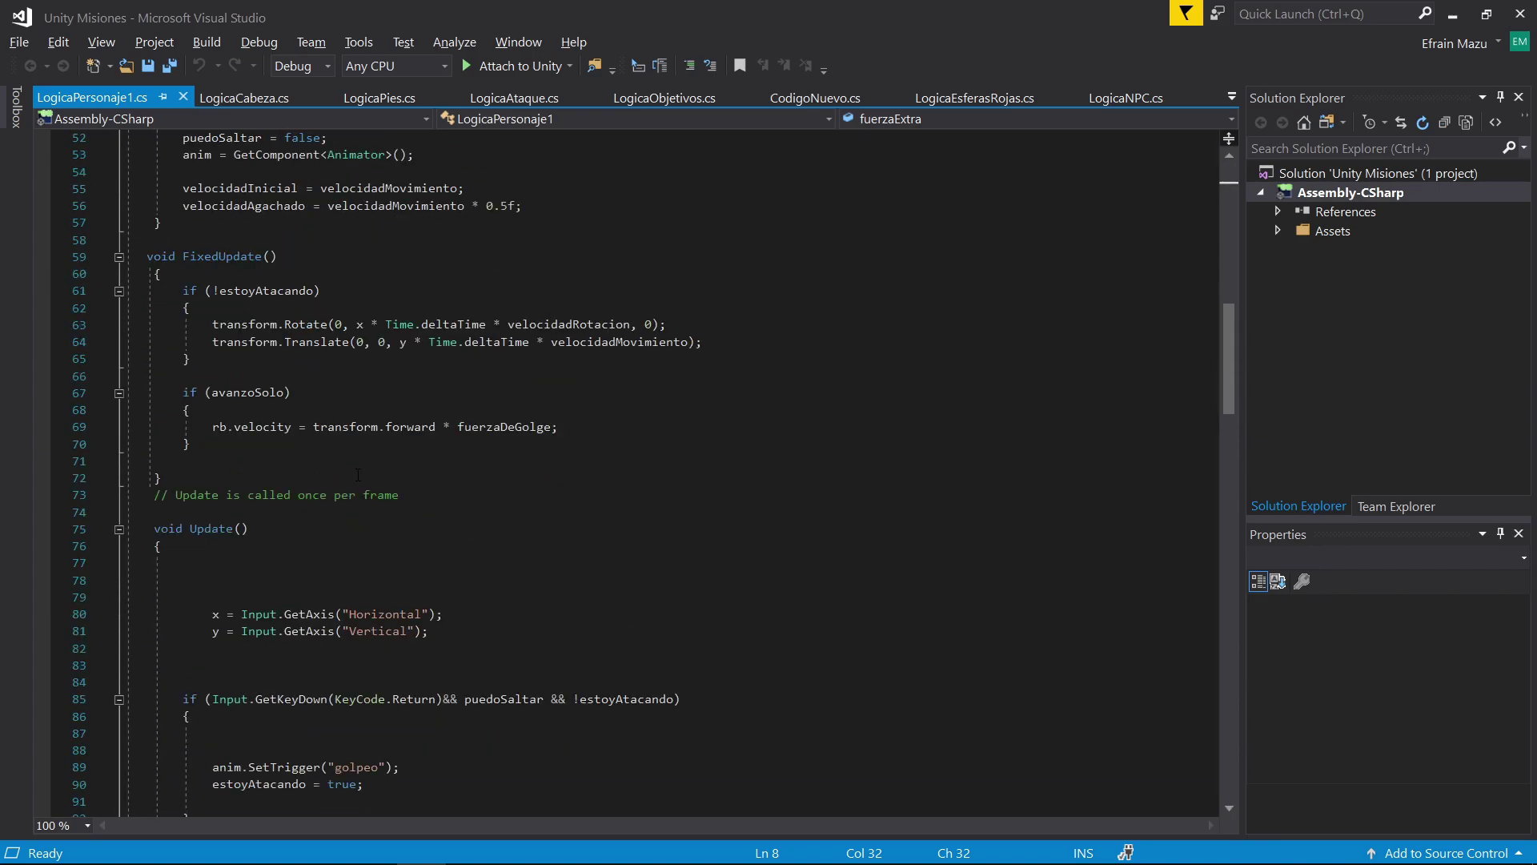
{"action": "scroll", "coordinate": [374, 513], "scroll_direction": "down", "scroll_amount": 4}
{"action": "scroll", "coordinate": [373, 513], "scroll_direction": "down", "scroll_amount": 3}
{"action": "scroll", "coordinate": [373, 513], "scroll_direction": "down", "scroll_amount": 3}
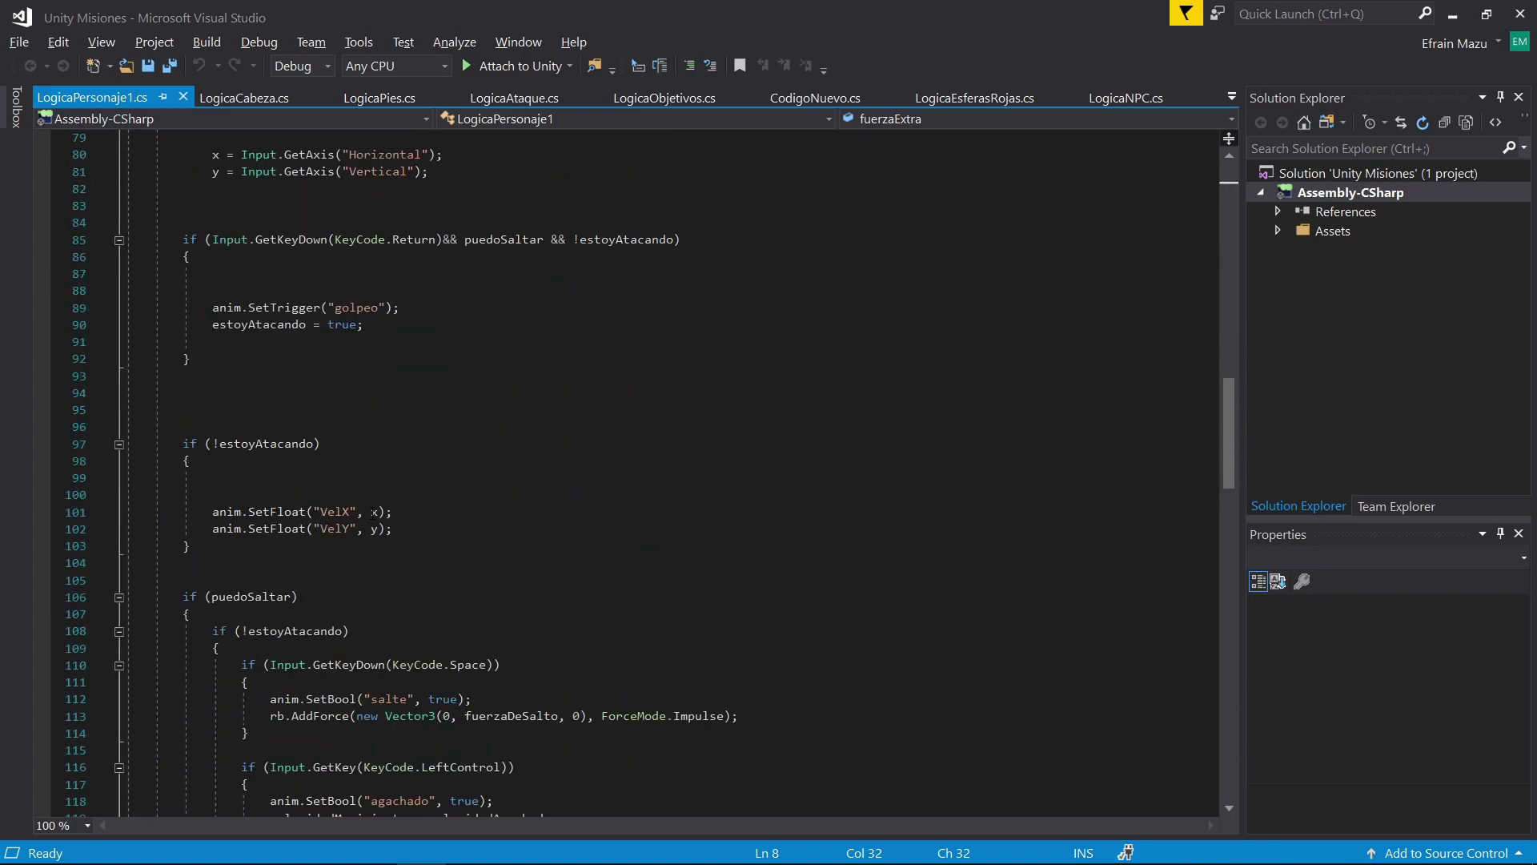
{"action": "scroll", "coordinate": [373, 513], "scroll_direction": "down", "scroll_amount": 5}
{"action": "scroll", "coordinate": [372, 513], "scroll_direction": "down", "scroll_amount": 8}
{"action": "scroll", "coordinate": [373, 513], "scroll_direction": "down", "scroll_amount": 8}
{"action": "scroll", "coordinate": [373, 513], "scroll_direction": "down", "scroll_amount": 1}
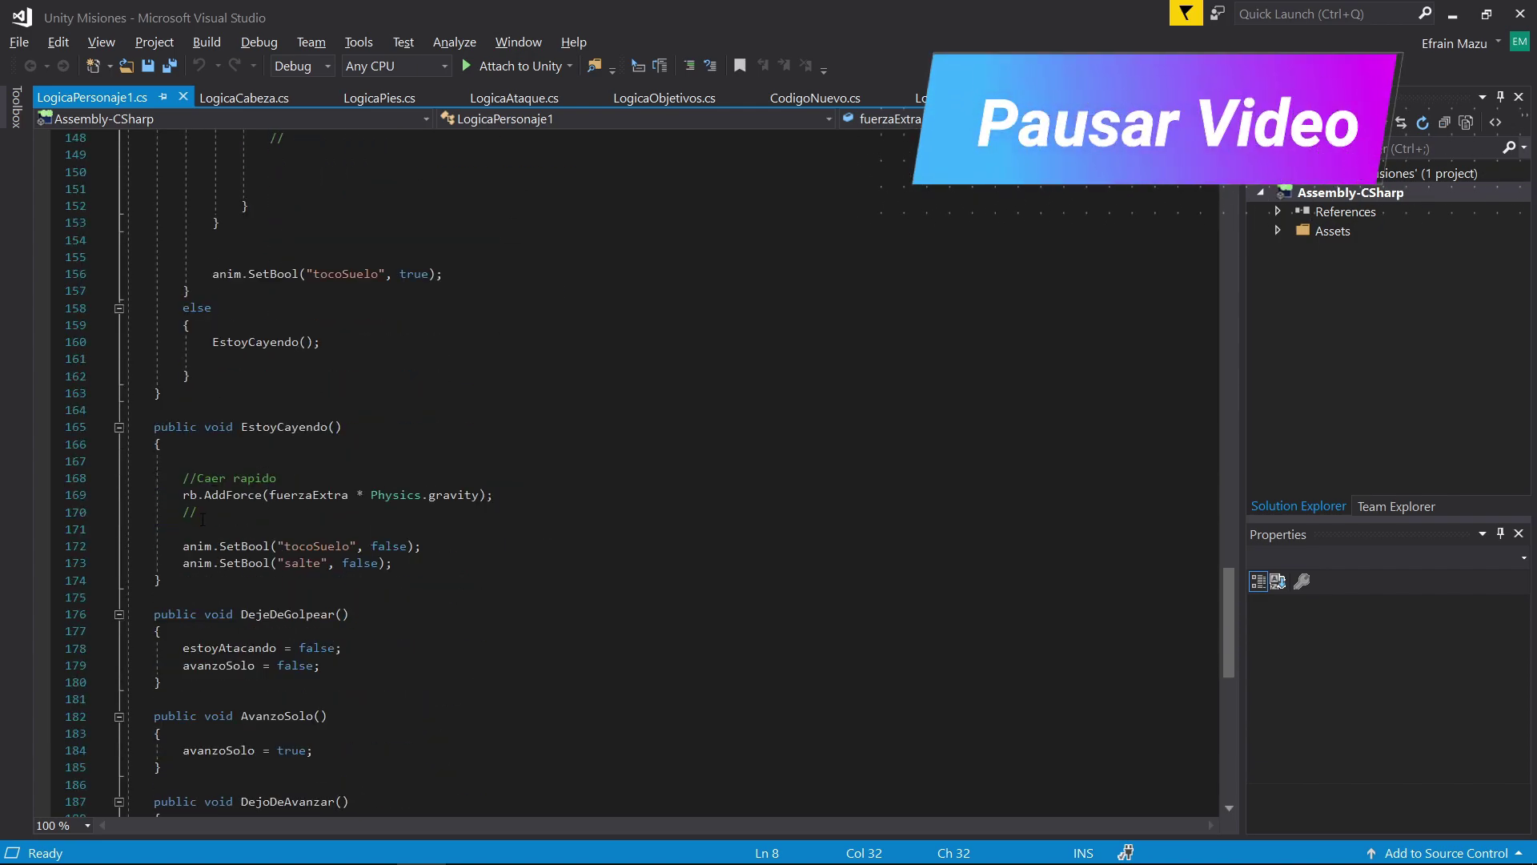
{"action": "left_click", "coordinate": [177, 496]}
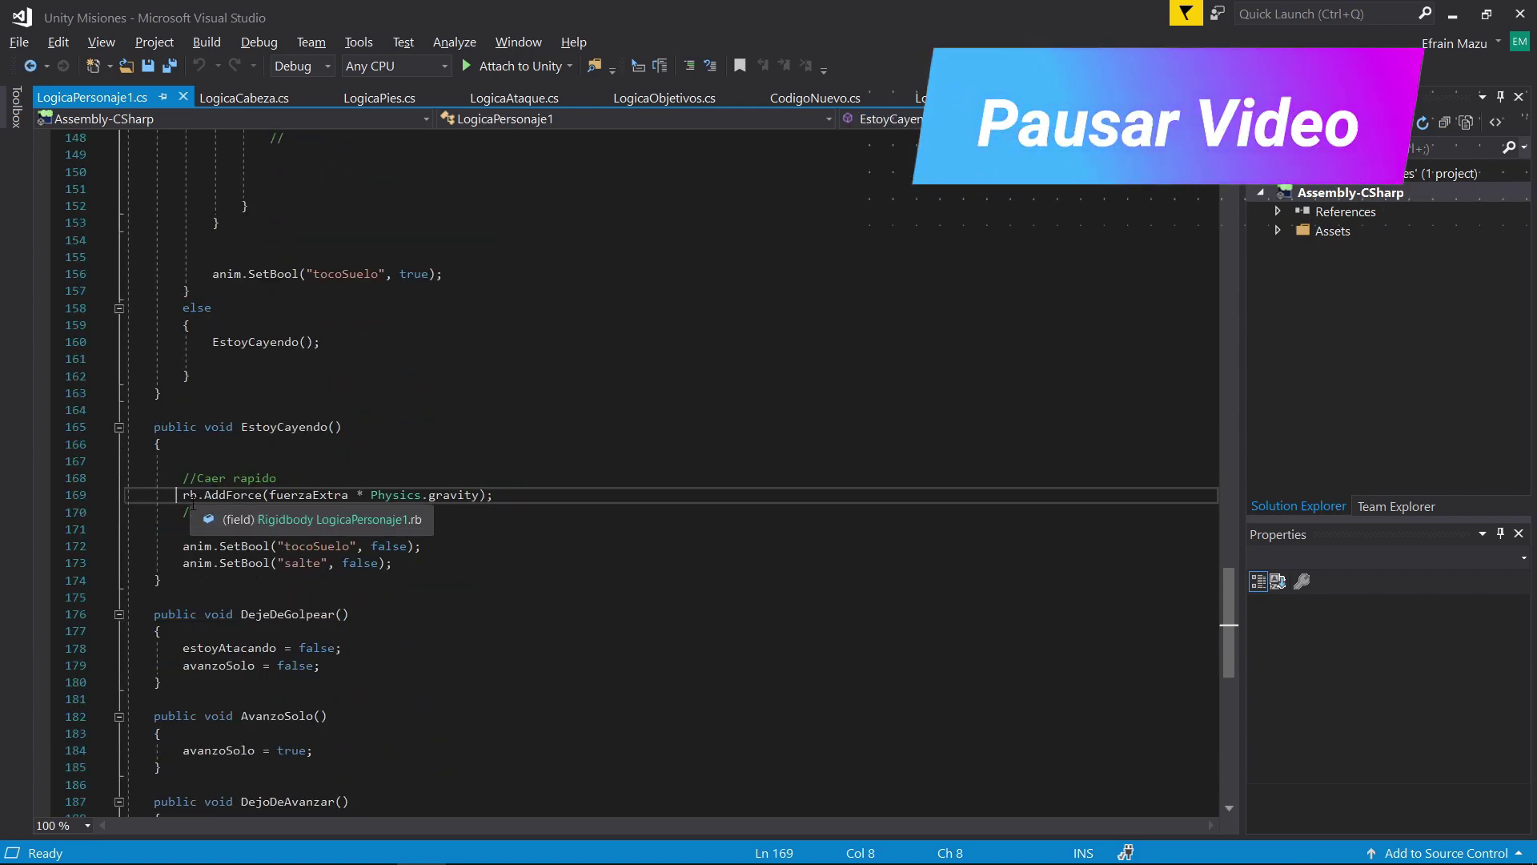
Review the fuerzaExtra * Physics.gravity term in AddForce, then return to Unity
{"action": "mouse_move", "coordinate": [1230, 624]}
{"action": "left_mouse_down"}
{"action": "mouse_move", "coordinate": [1195, 655]}
{"action": "mouse_move", "coordinate": [1189, 612]}
{"action": "left_mouse_up"}
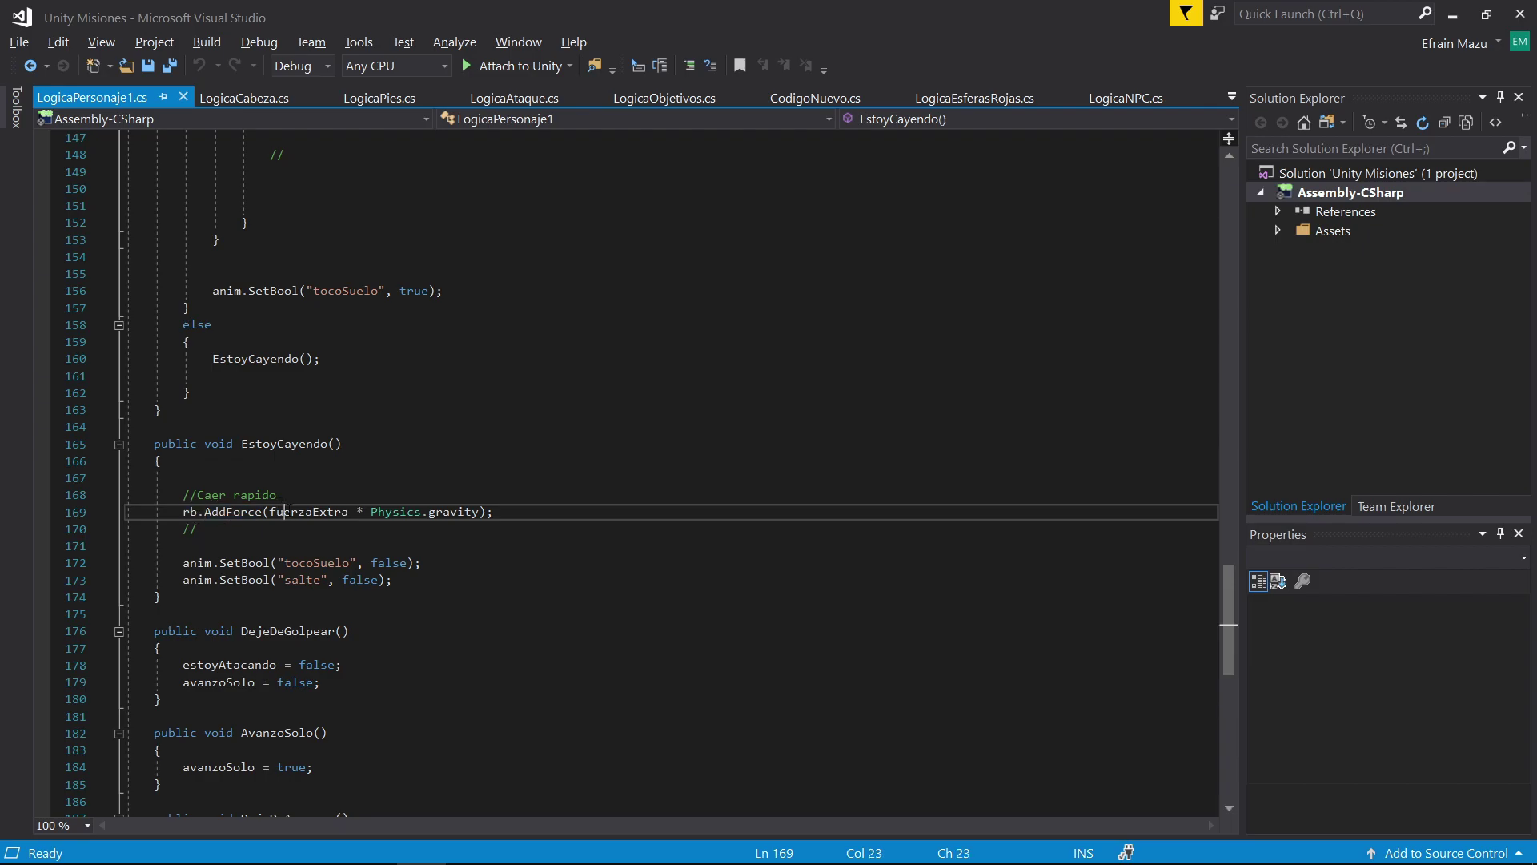
{"action": "left_click_drag", "start_coordinate": [1237, 598], "coordinate": [1170, 620]}
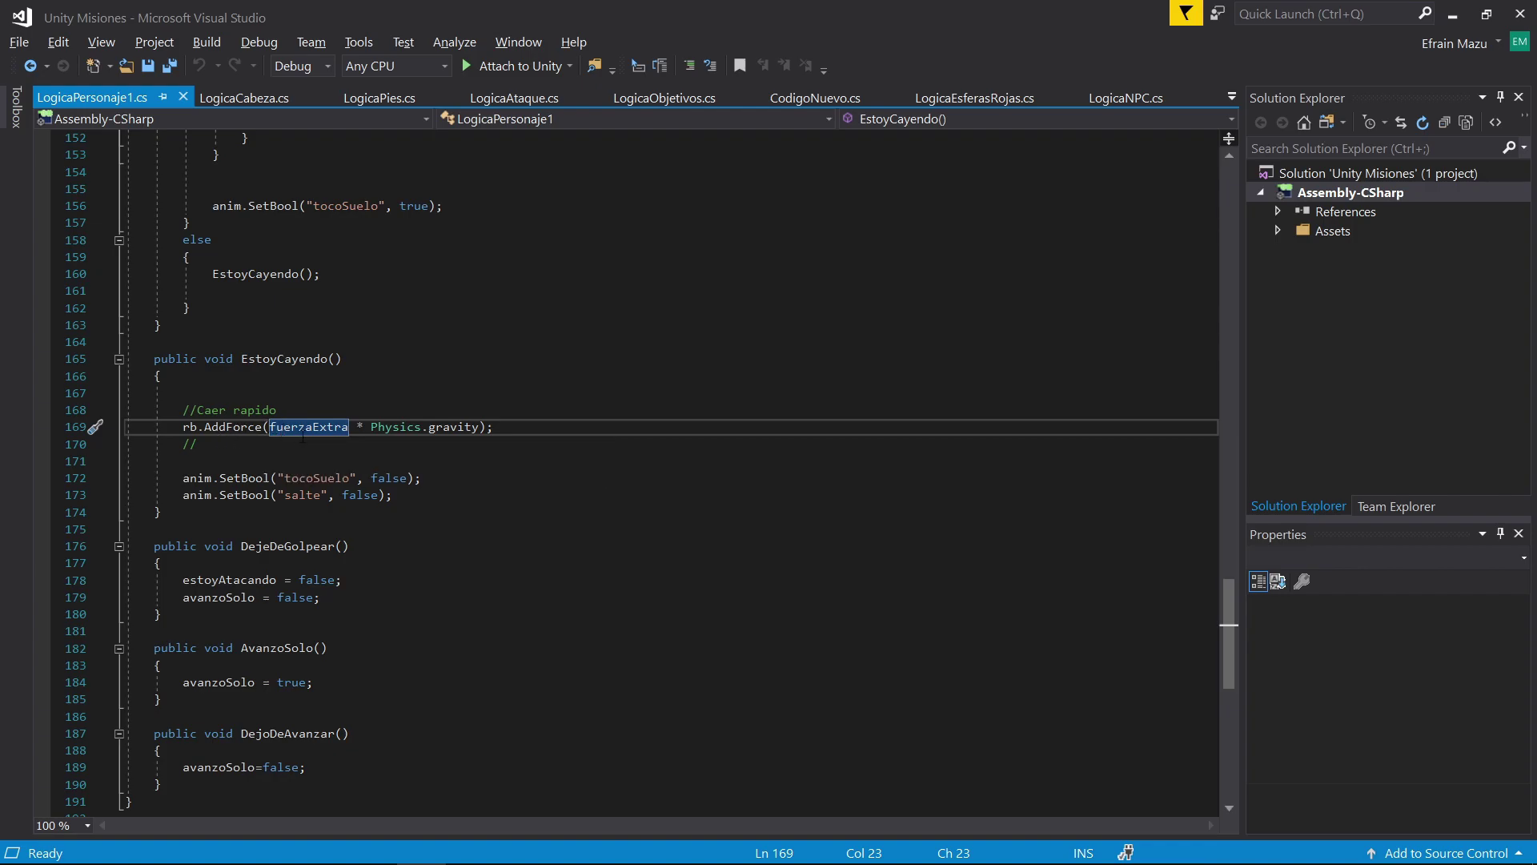
{"action": "left_click", "coordinate": [443, 427]}
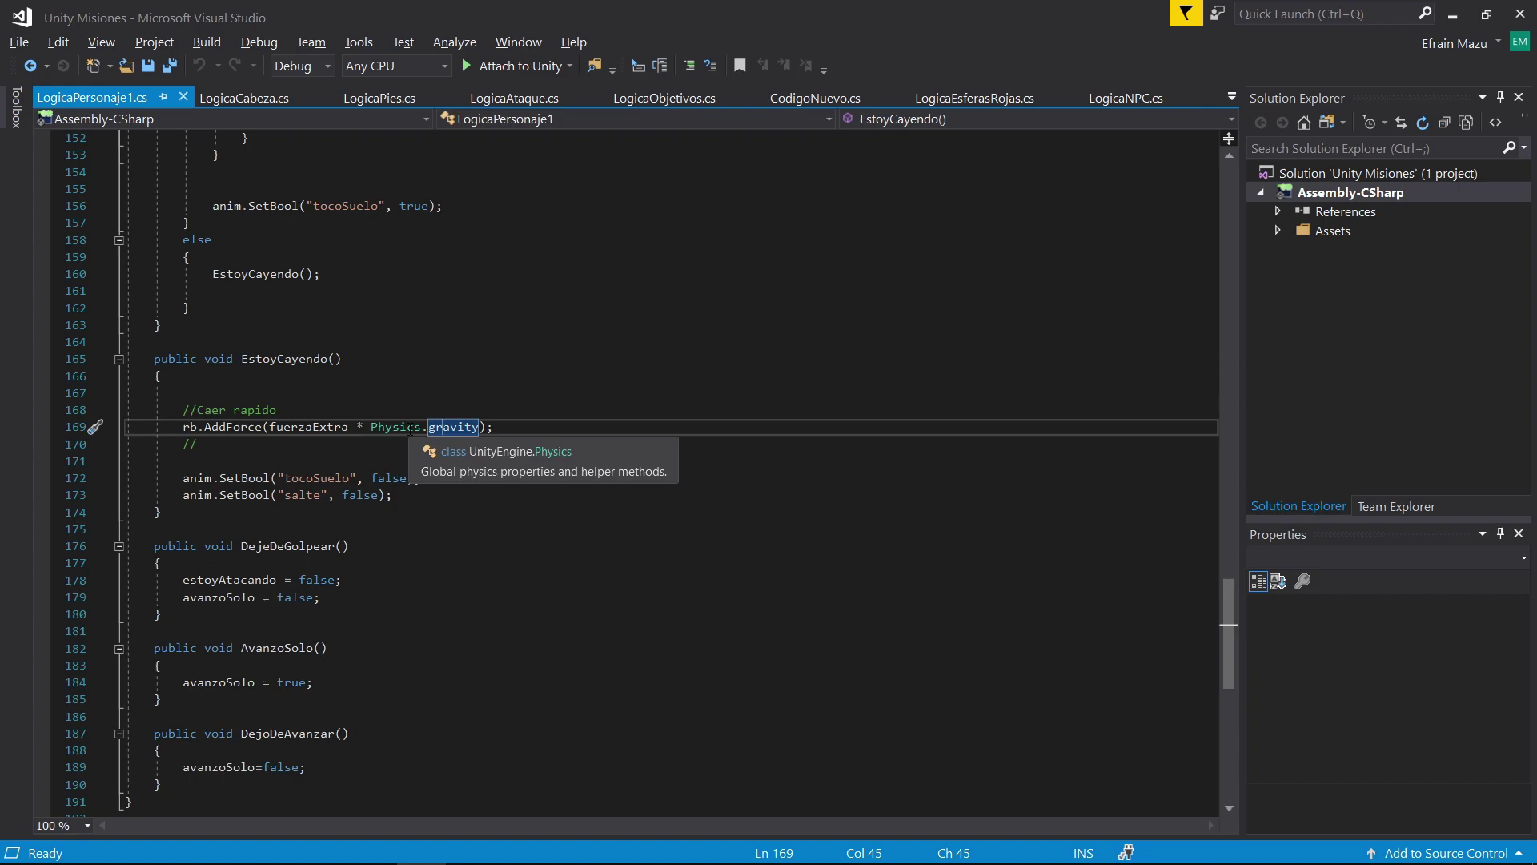
{"action": "left_click", "coordinate": [392, 427]}
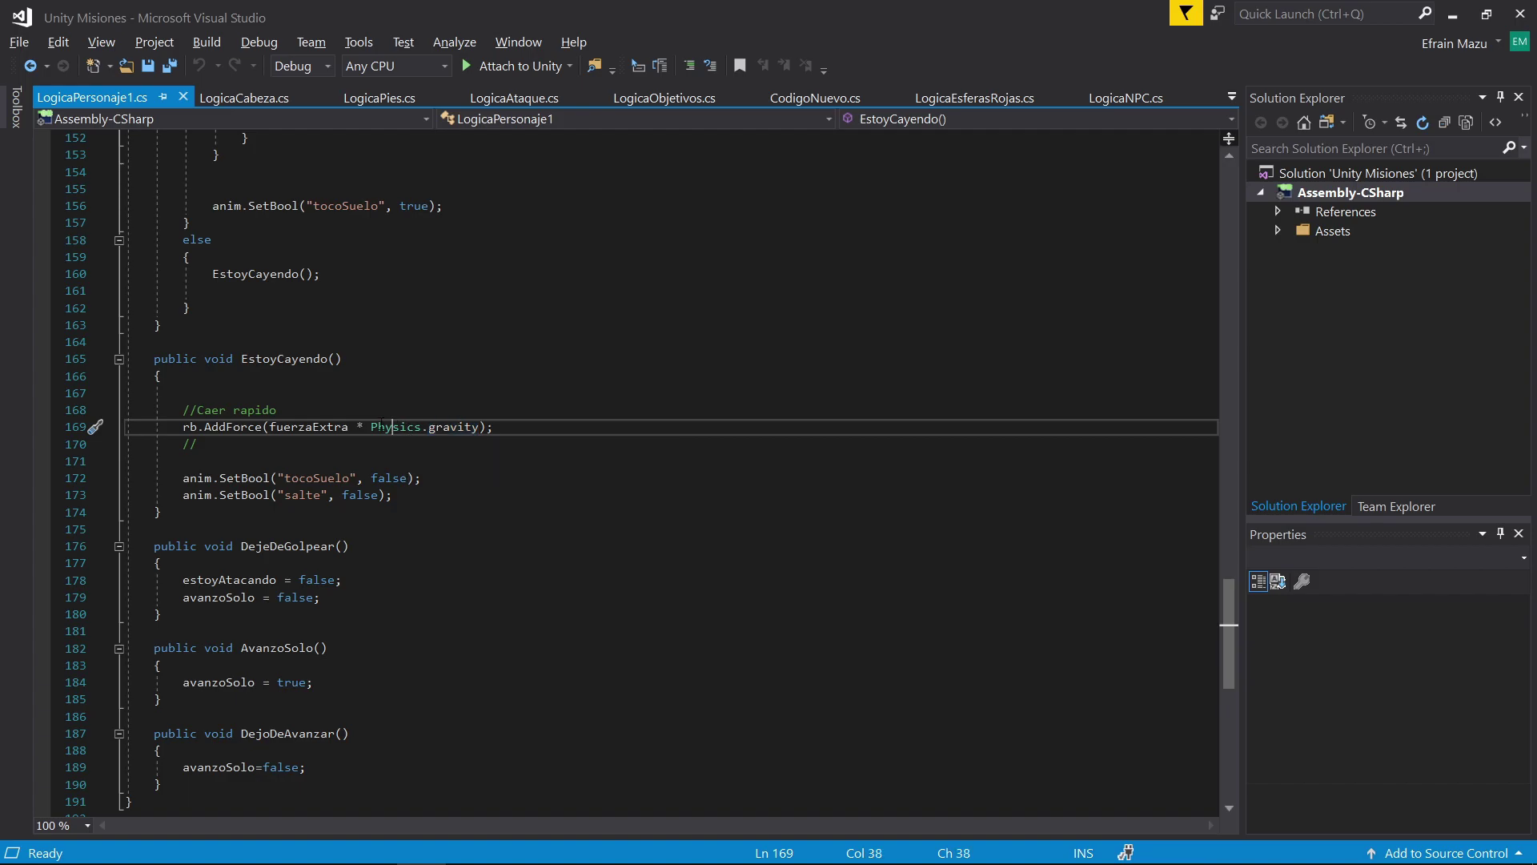
{"action": "left_click", "coordinate": [276, 427]}
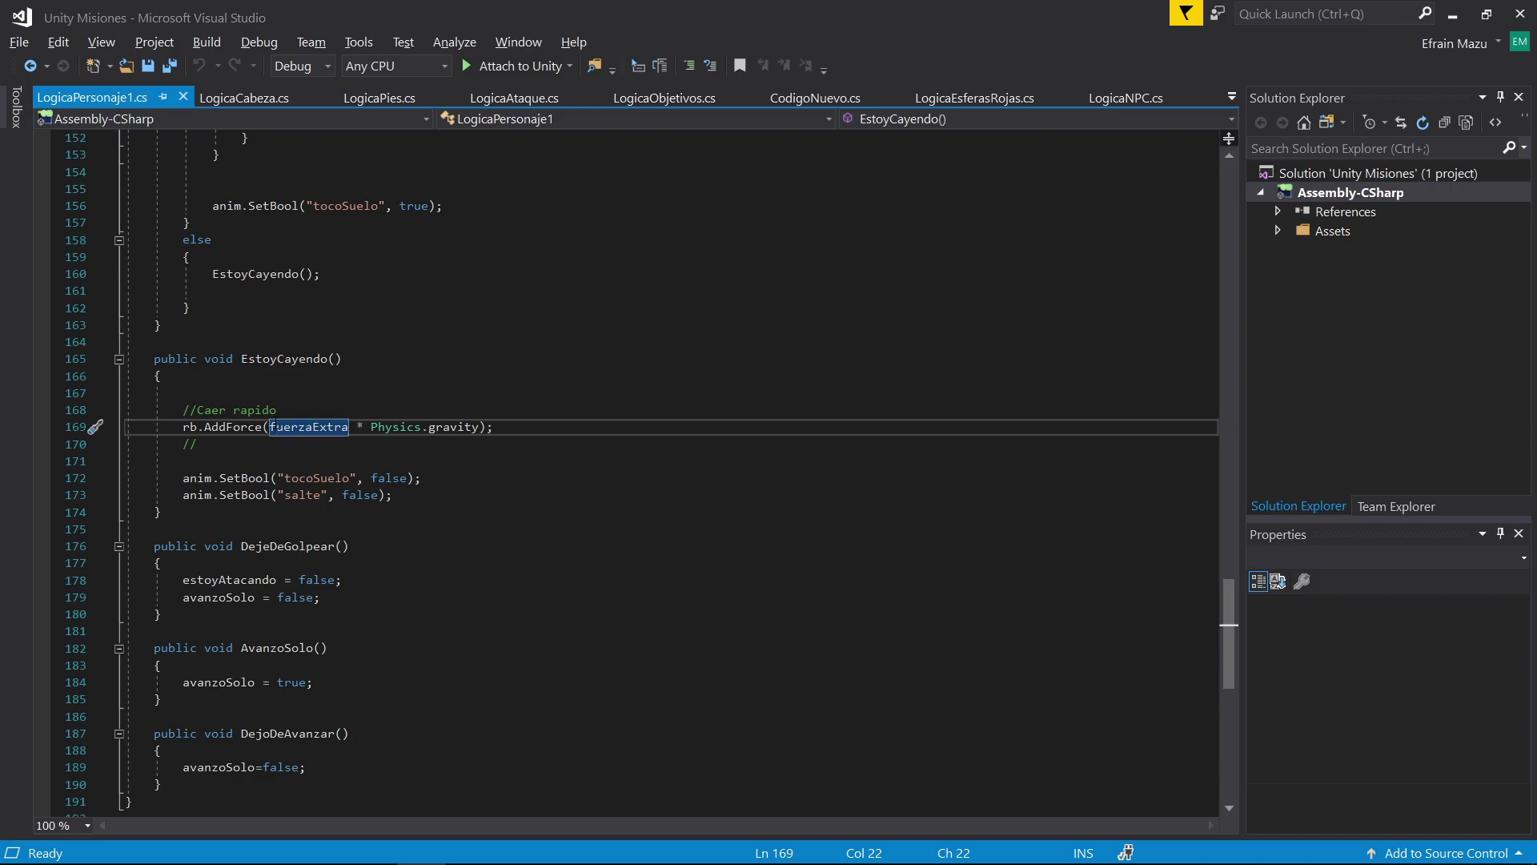
{"action": "scroll", "coordinate": [237, 387], "scroll_direction": "up", "scroll_amount": 1}
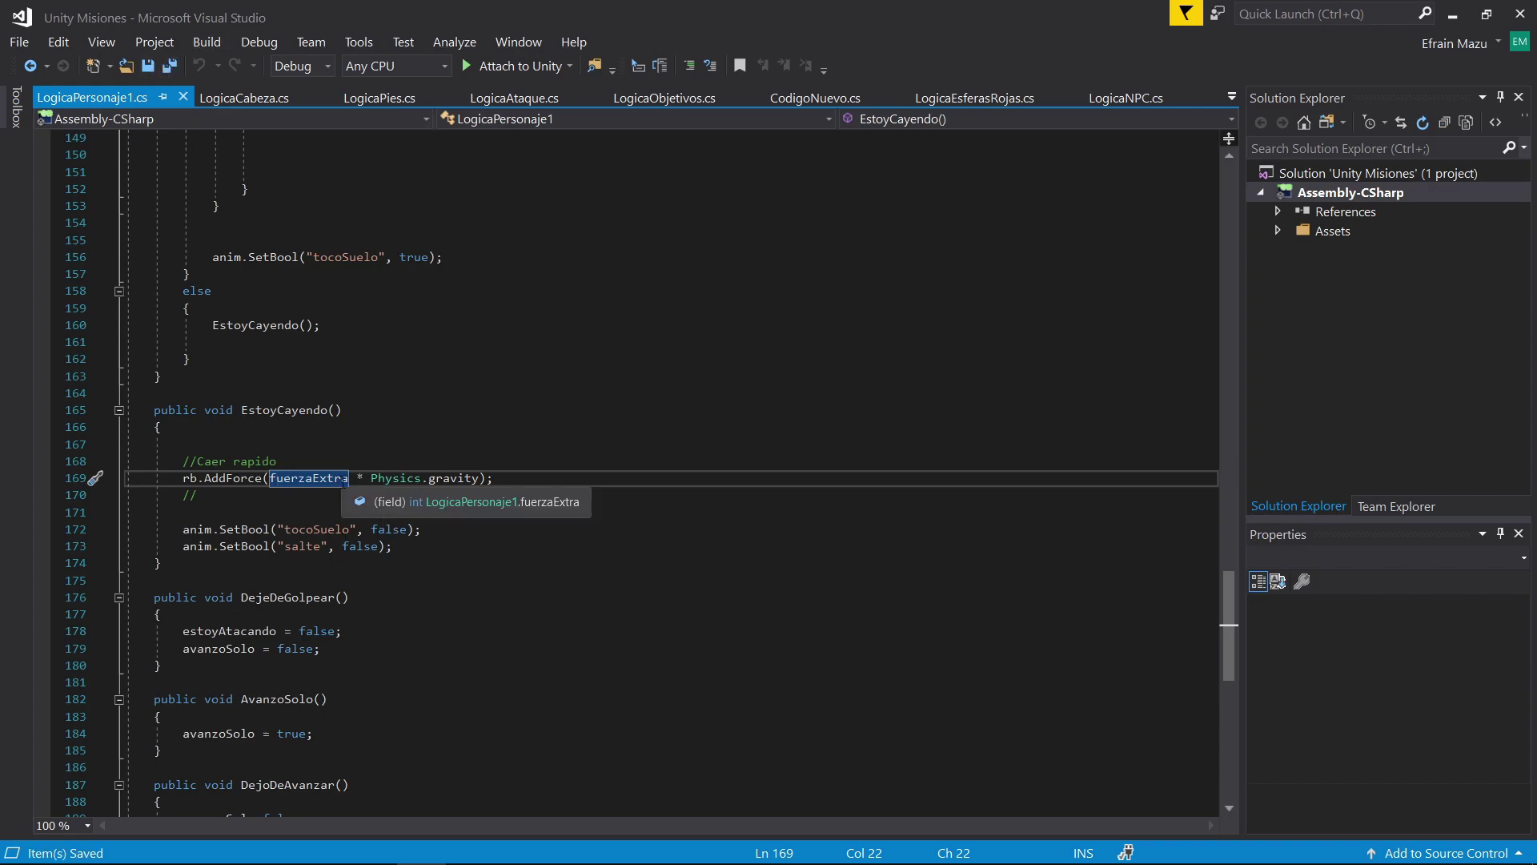
{"action": "key", "text": "alt+Tab"}
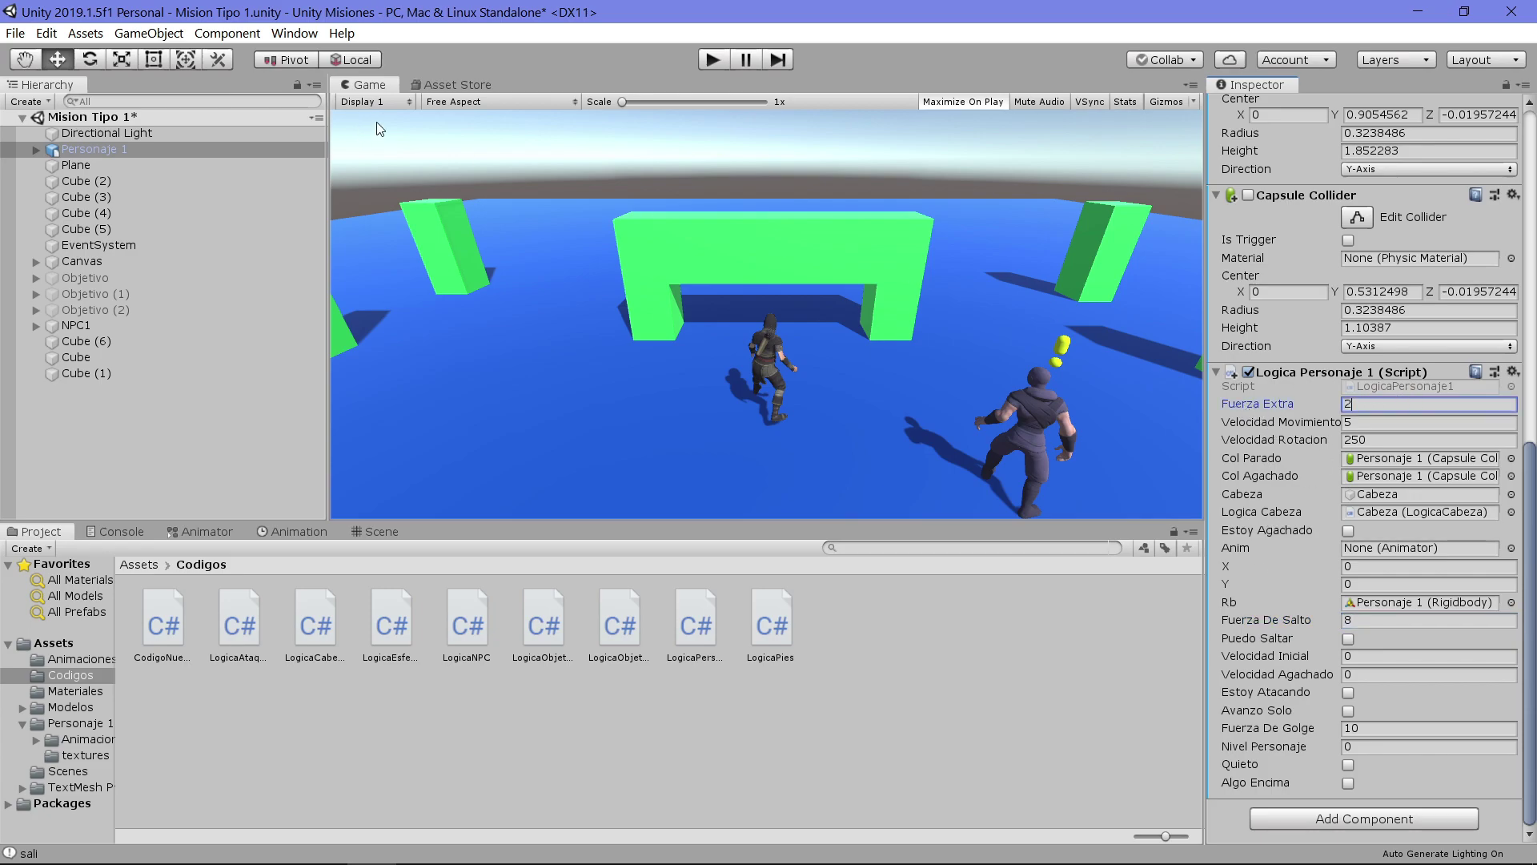
Enter Play mode and move and jump the ninja to test its faster fall
{"action": "left_click", "coordinate": [709, 60]}
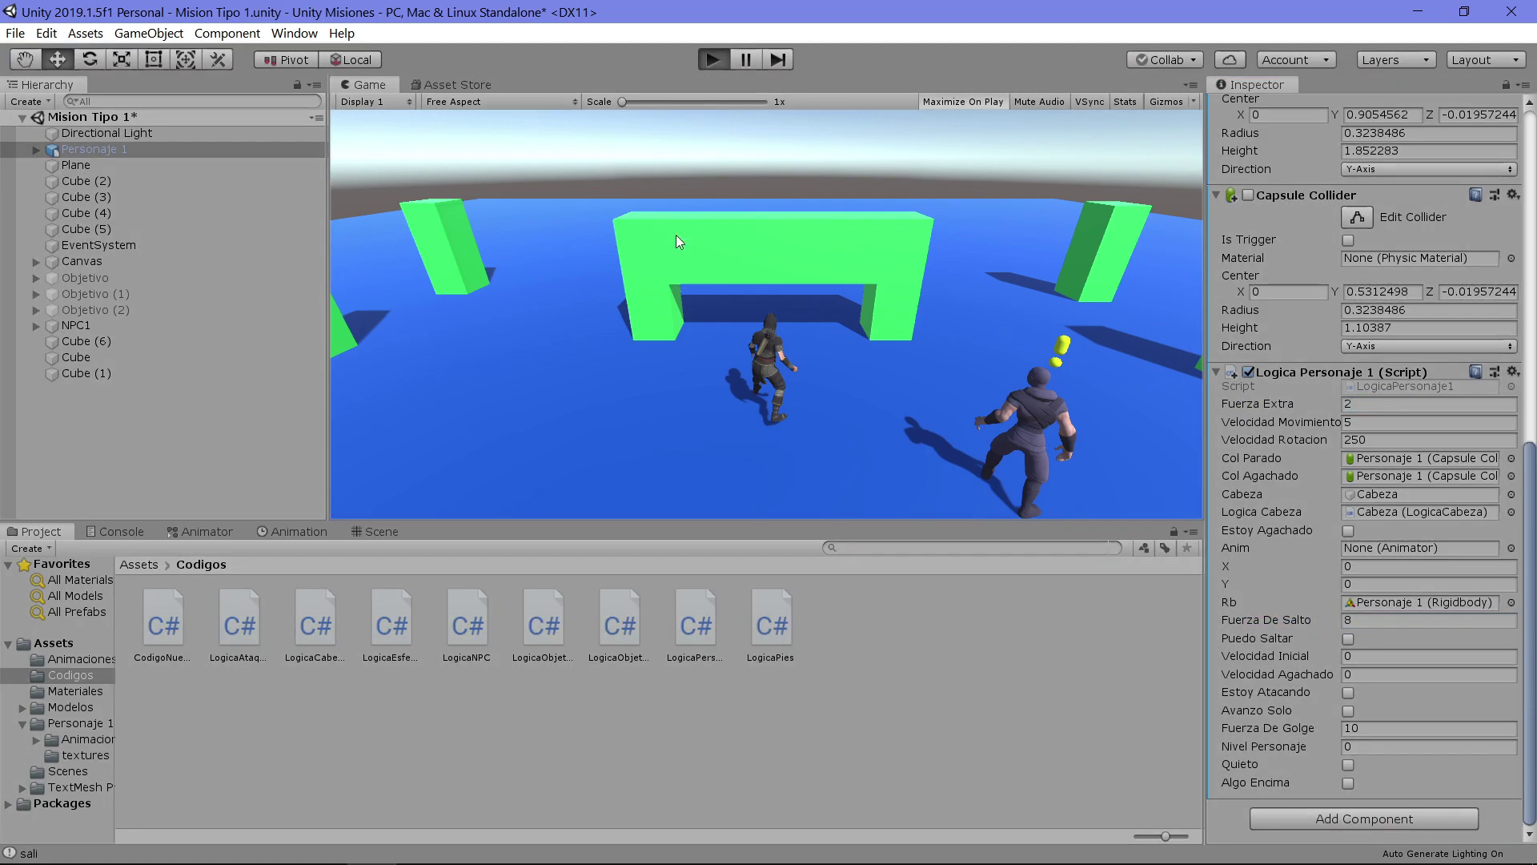
{"action": "key", "text": "a"}
{"action": "key", "text": "space"}
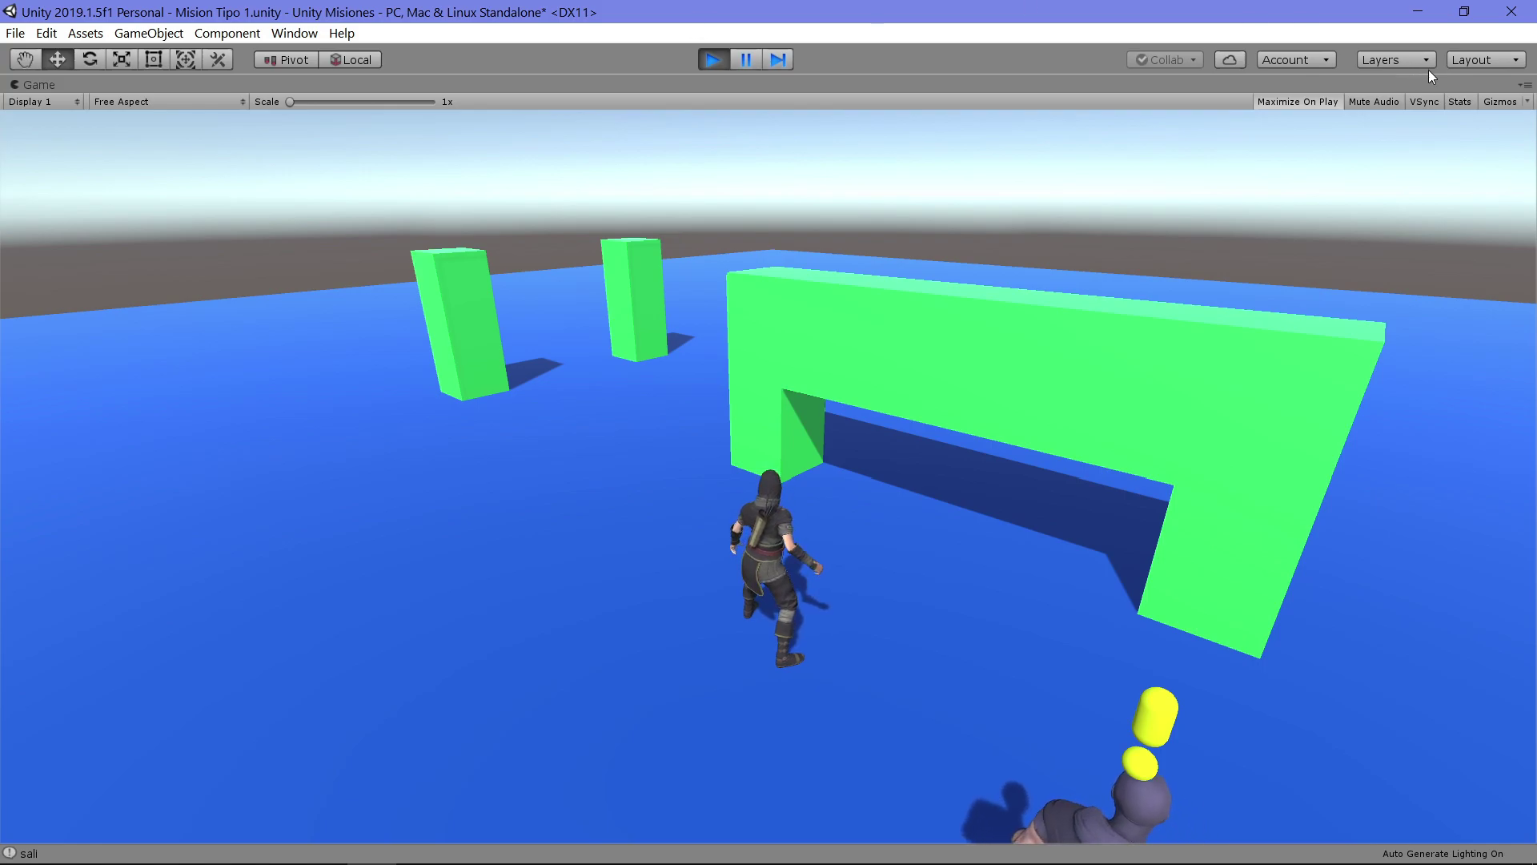
Un-check Maximize in the Game view menu to restore the full editor and Inspector
{"action": "left_click", "coordinate": [1525, 88]}
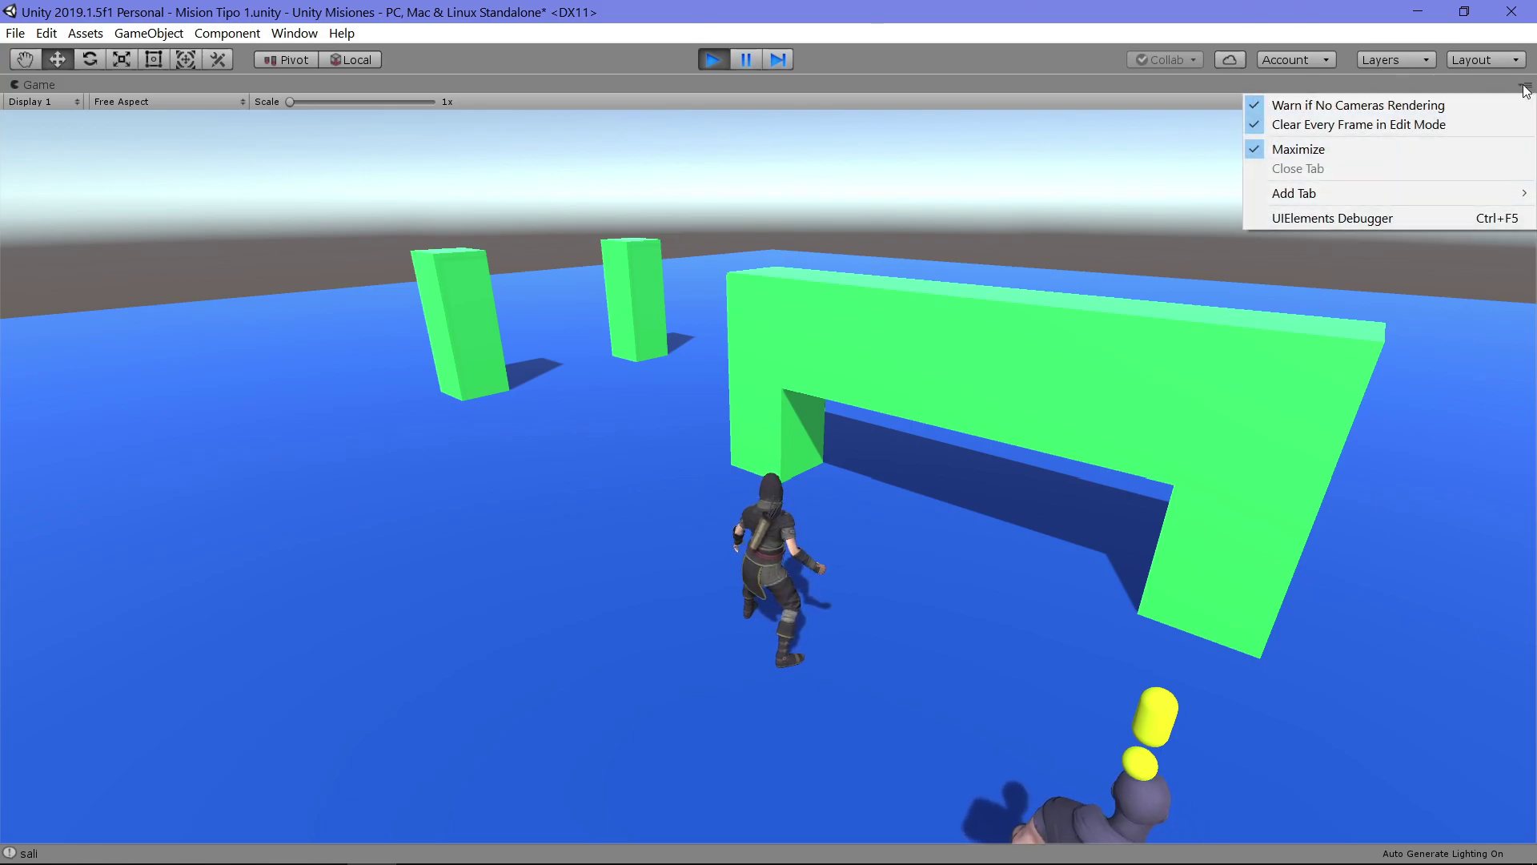
{"action": "left_click", "coordinate": [1333, 151]}
{"action": "scroll", "coordinate": [1323, 636], "scroll_direction": "down", "scroll_amount": 10}
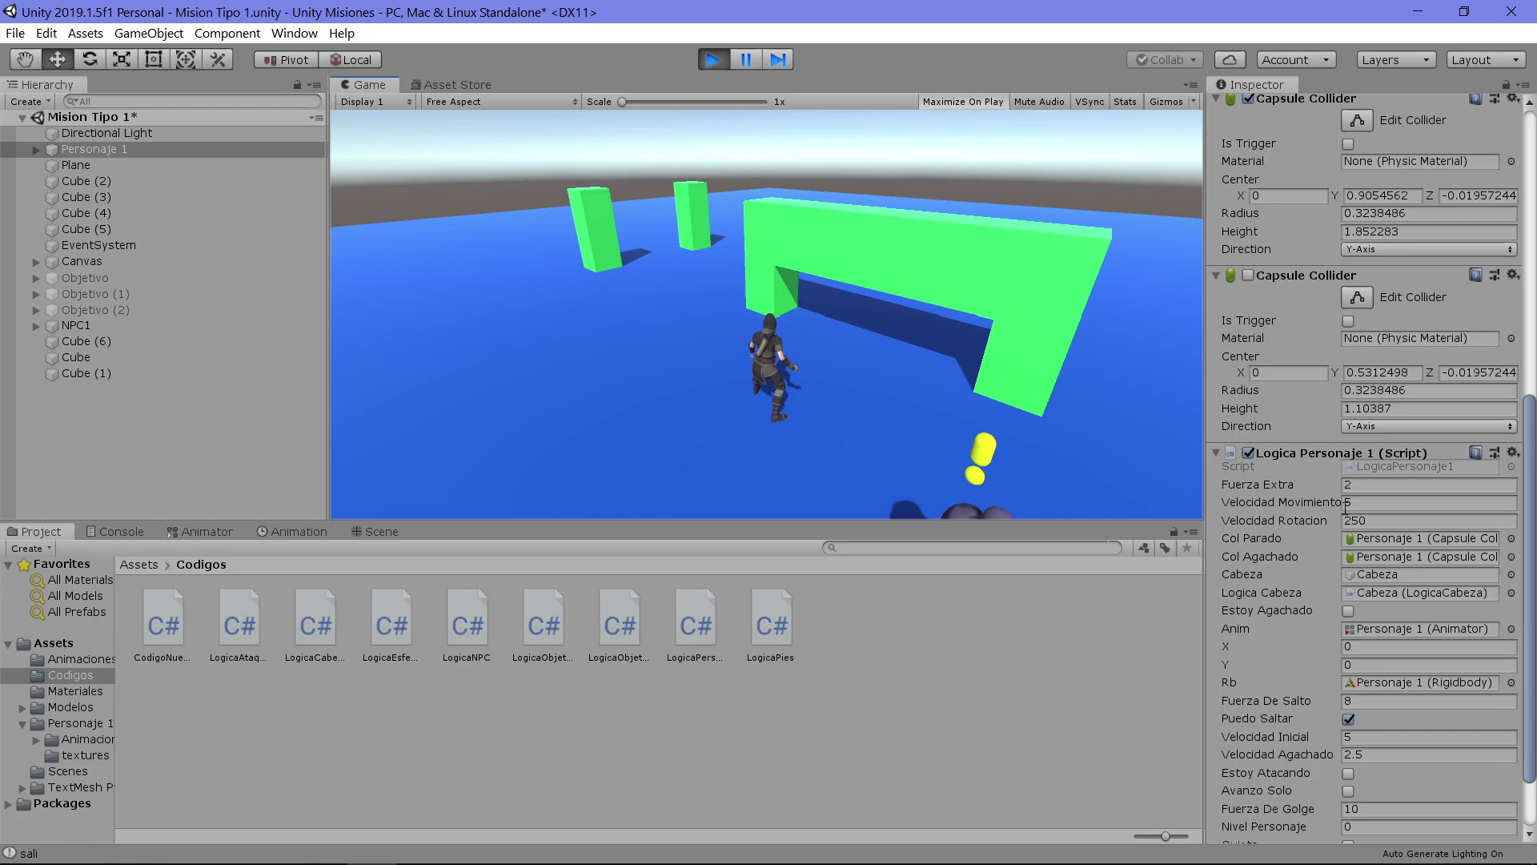
{"action": "scroll", "coordinate": [1349, 516], "scroll_direction": "down", "scroll_amount": 3}
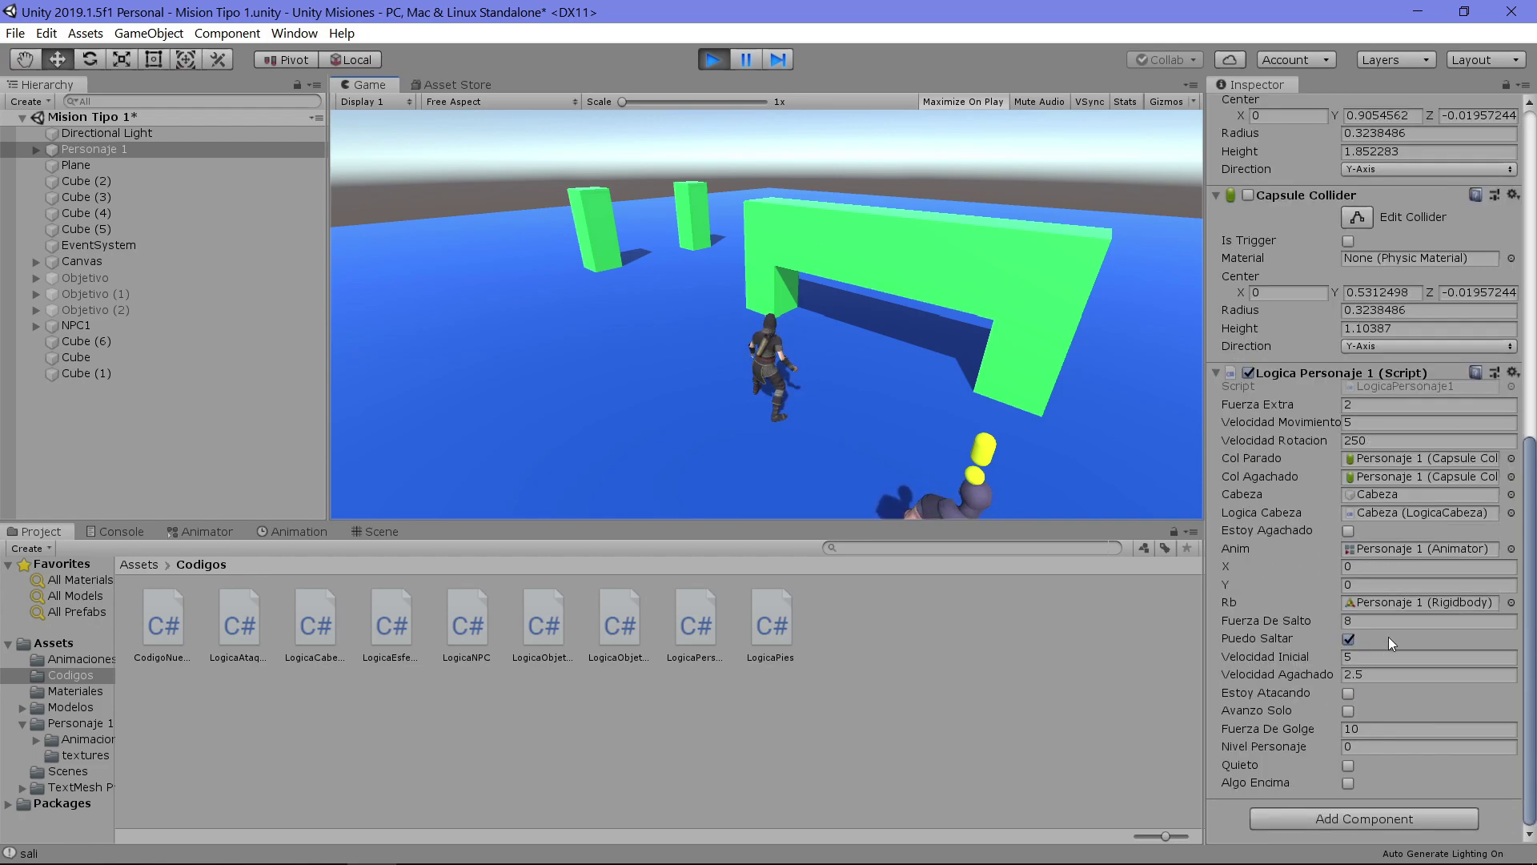
Set Fuerza De Salto to 12 and test a running jump
{"action": "type", "text": "12"}
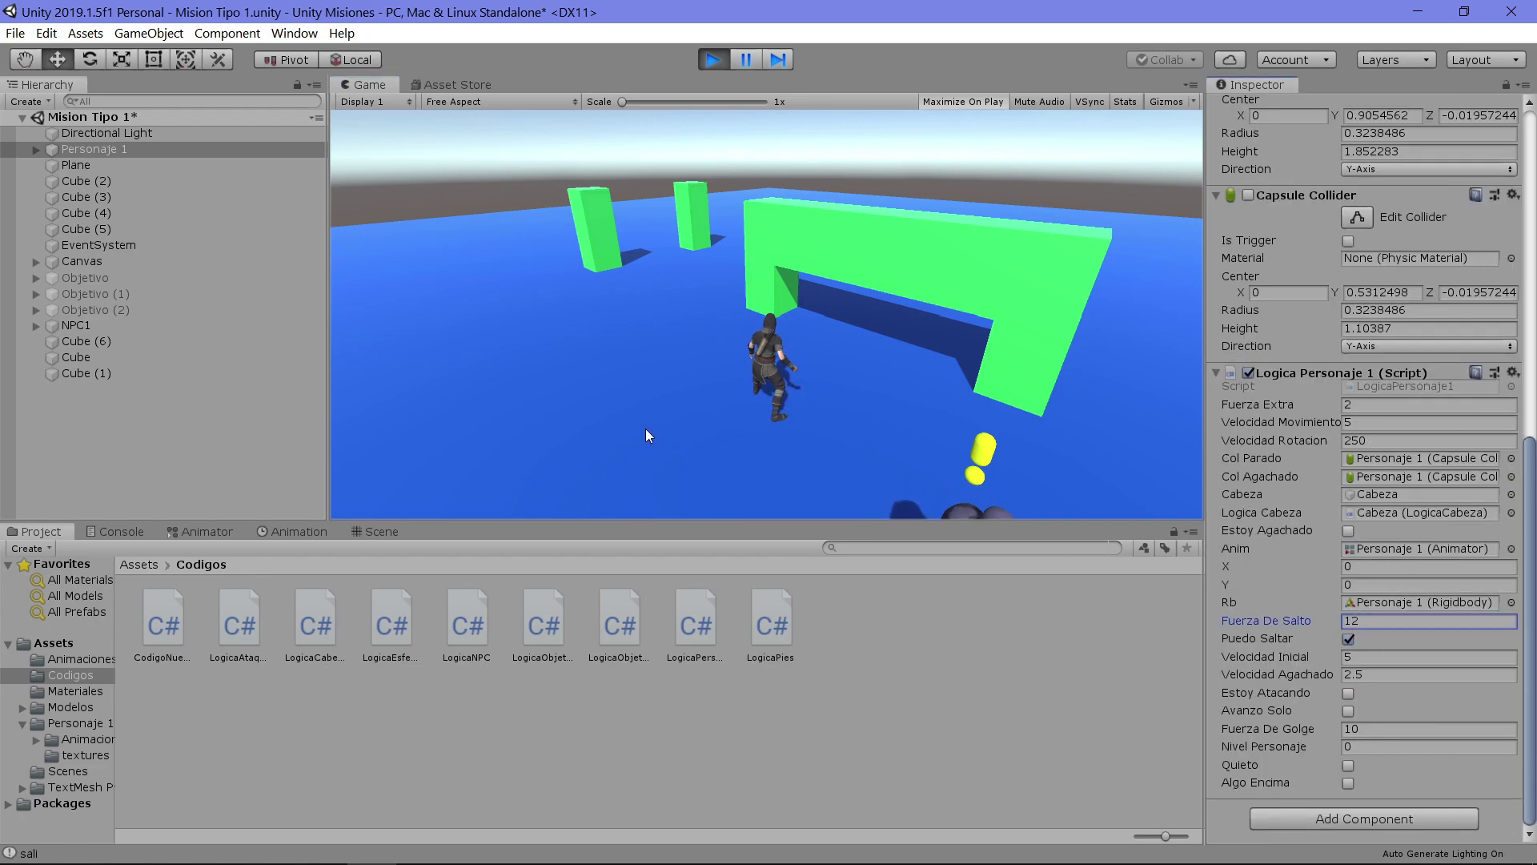
{"action": "left_click", "coordinate": [648, 434]}
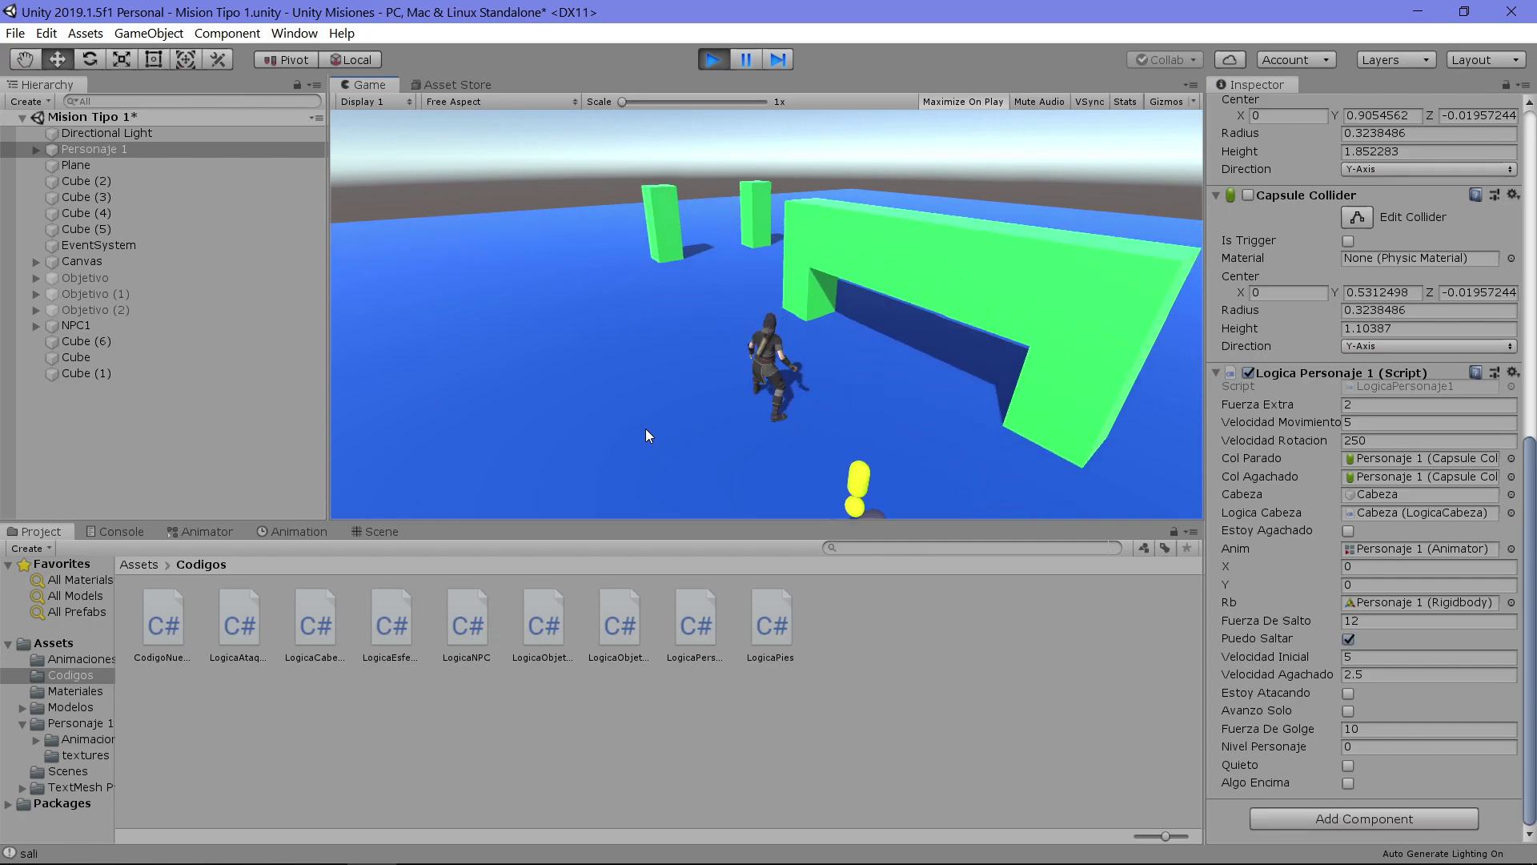
{"action": "key", "text": "w"}
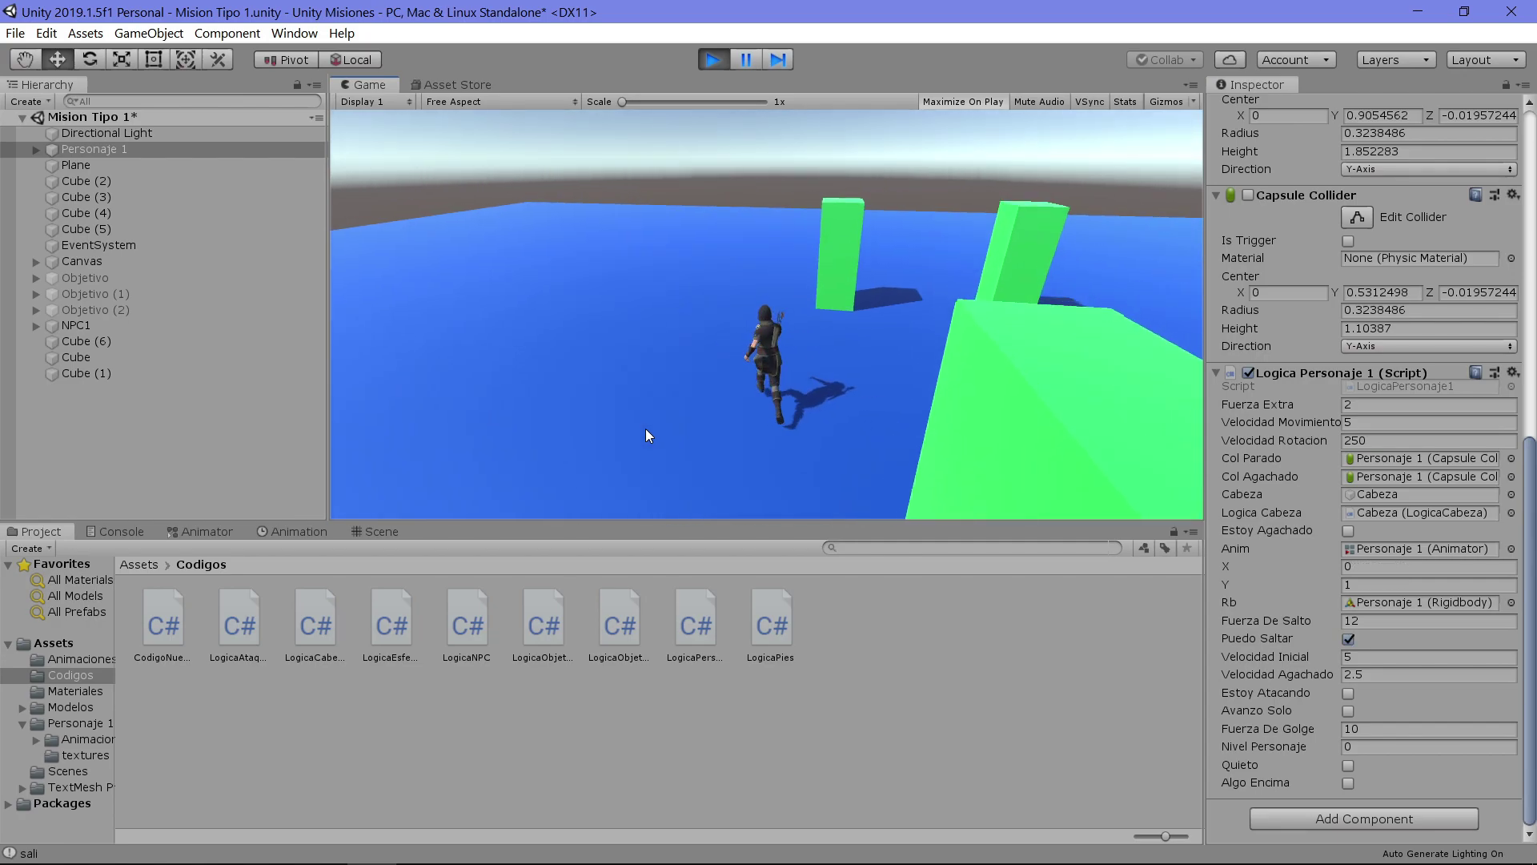
{"action": "key", "text": "space"}
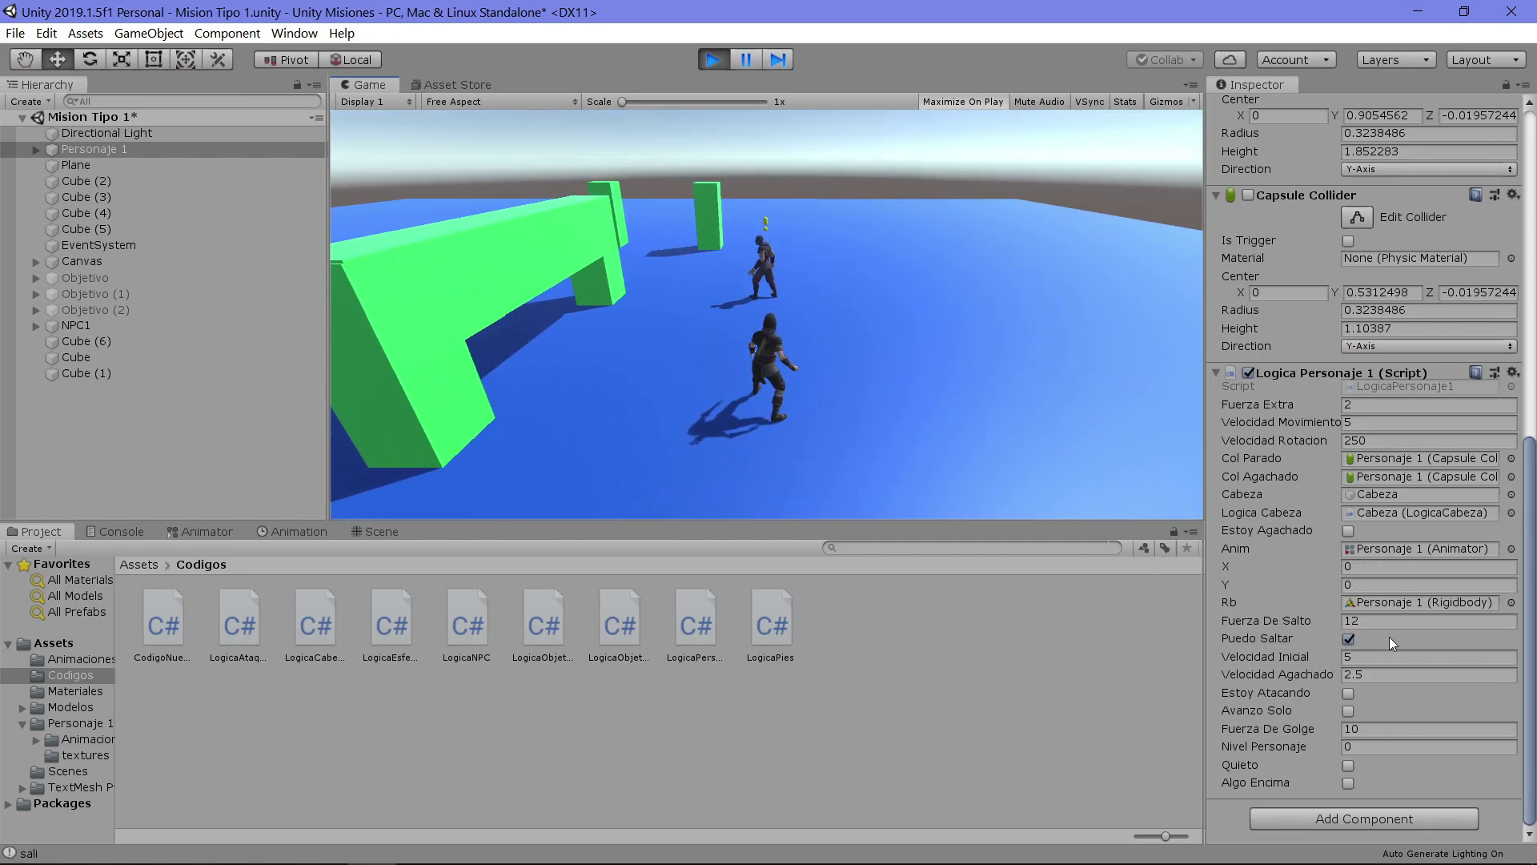
Raise Fuerza De Salto to 15 and jump the ninja onto the green block
{"action": "left_click", "coordinate": [1381, 622]}
{"action": "type", "text": "15"}
{"action": "left_click", "coordinate": [878, 450]}
{"action": "key", "text": "w"}
{"action": "key", "text": "a"}
{"action": "key", "text": "space"}
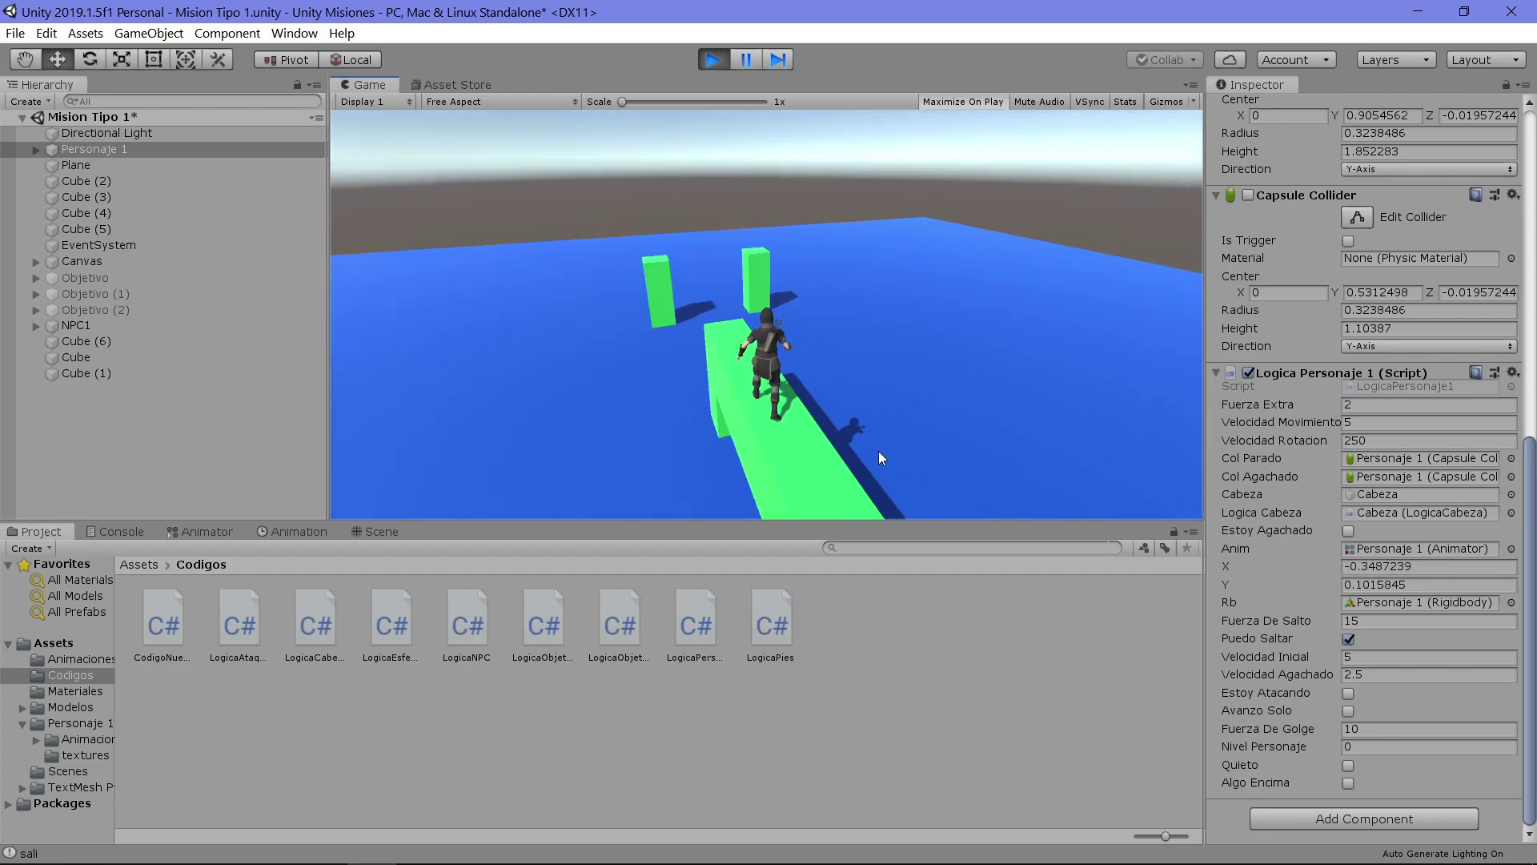
{"action": "key", "text": "space"}
{"action": "key", "text": "a"}
{"action": "left_click", "coordinate": [1354, 399]}
{"action": "type", "text": "5"}
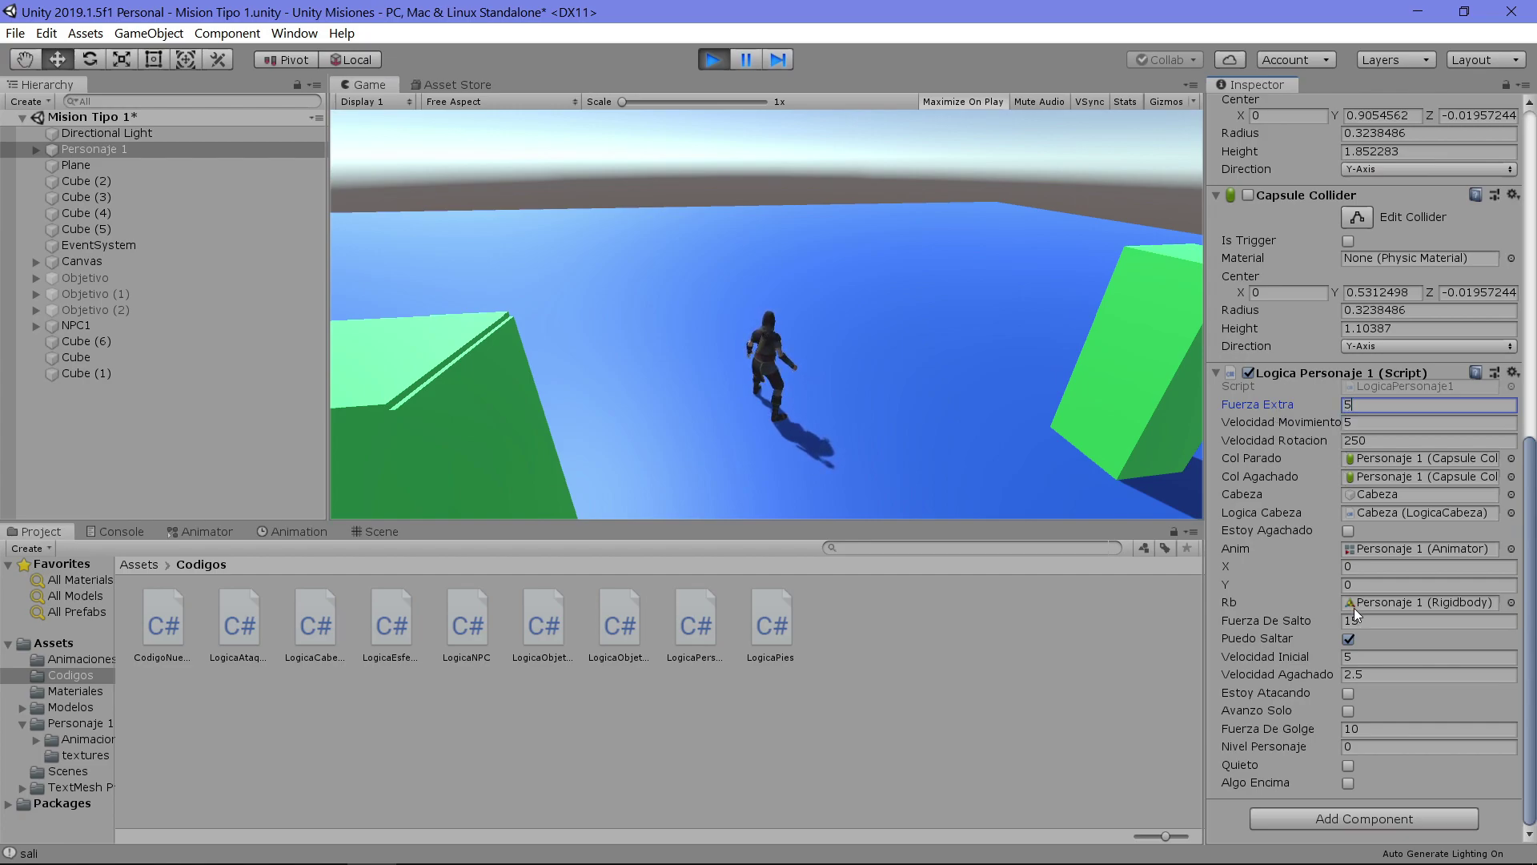
Change Fuerza De Salto to 30 in the Logica Personaje 1 component
{"action": "left_click", "coordinate": [1324, 618]}
{"action": "type", "text": "0"}
{"action": "left_click", "coordinate": [722, 335]}
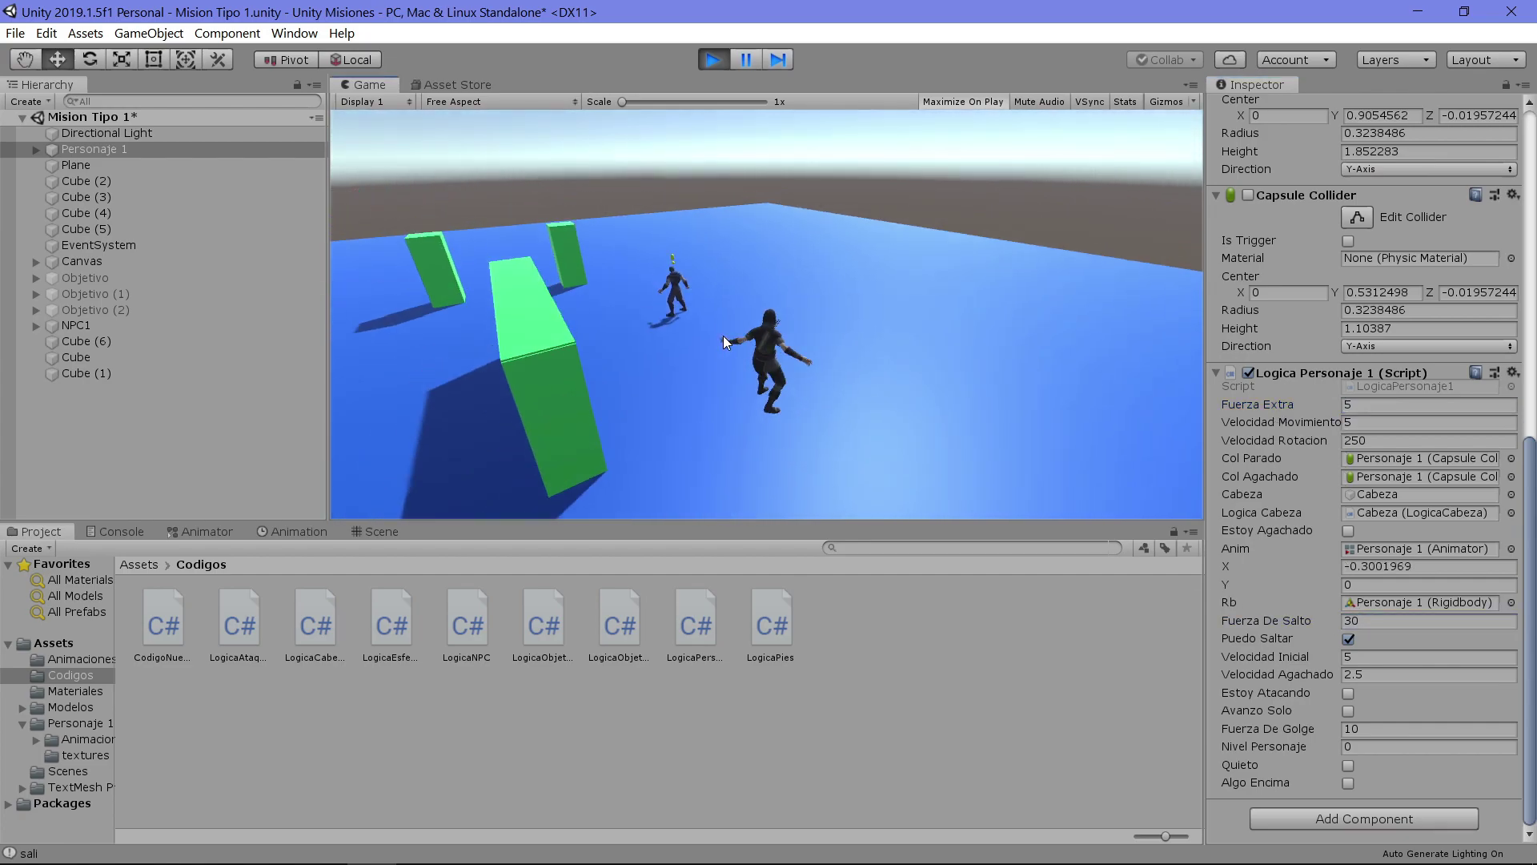
{"action": "key", "text": "space"}
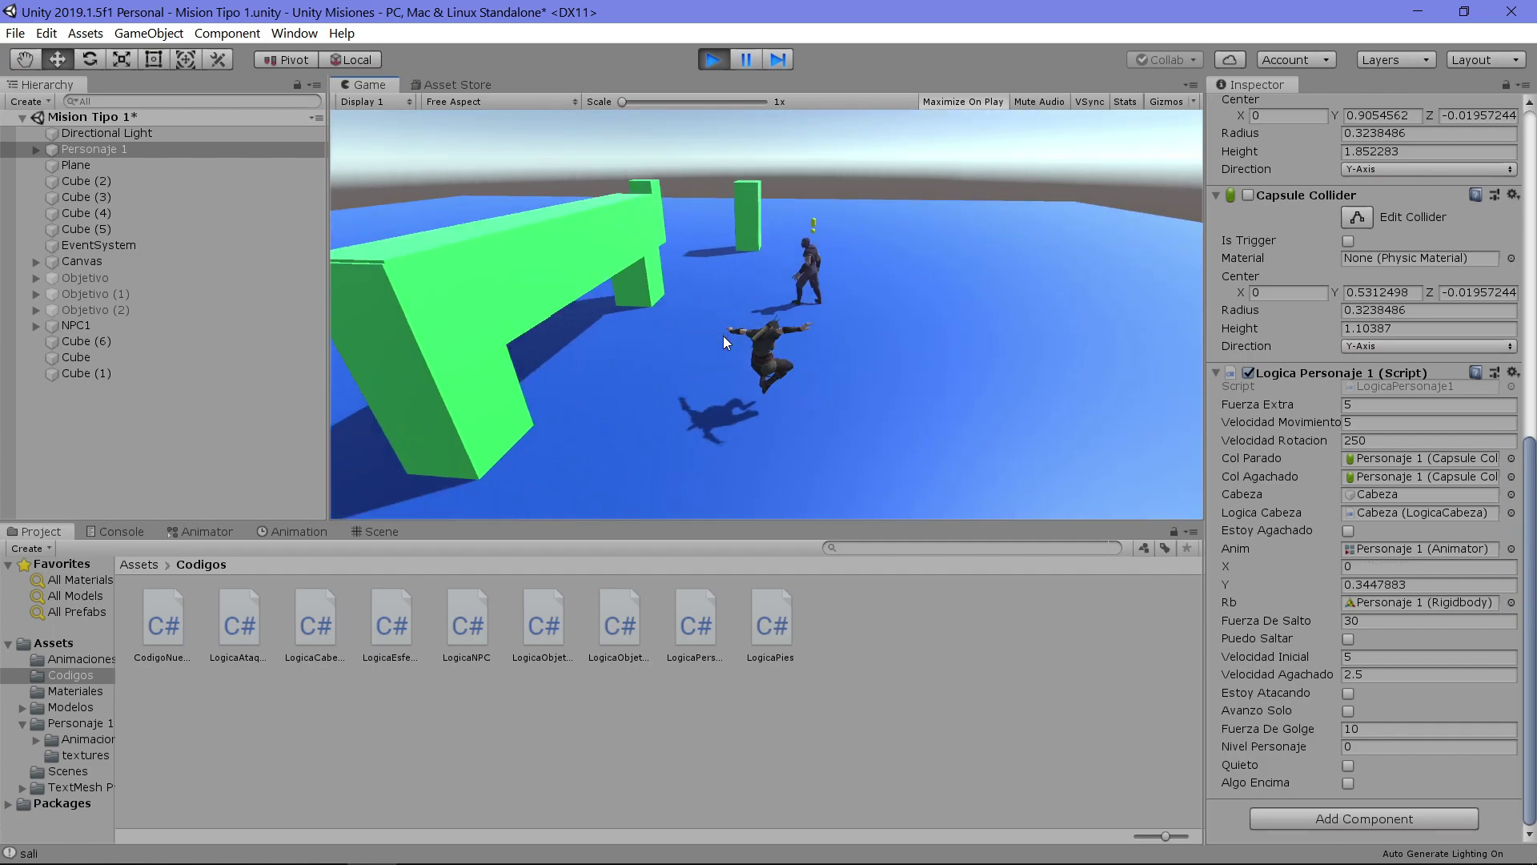
Run and steer the ninja with W and A, then jump to test the higher jump
{"action": "key", "text": "w"}
{"action": "key", "text": "a"}
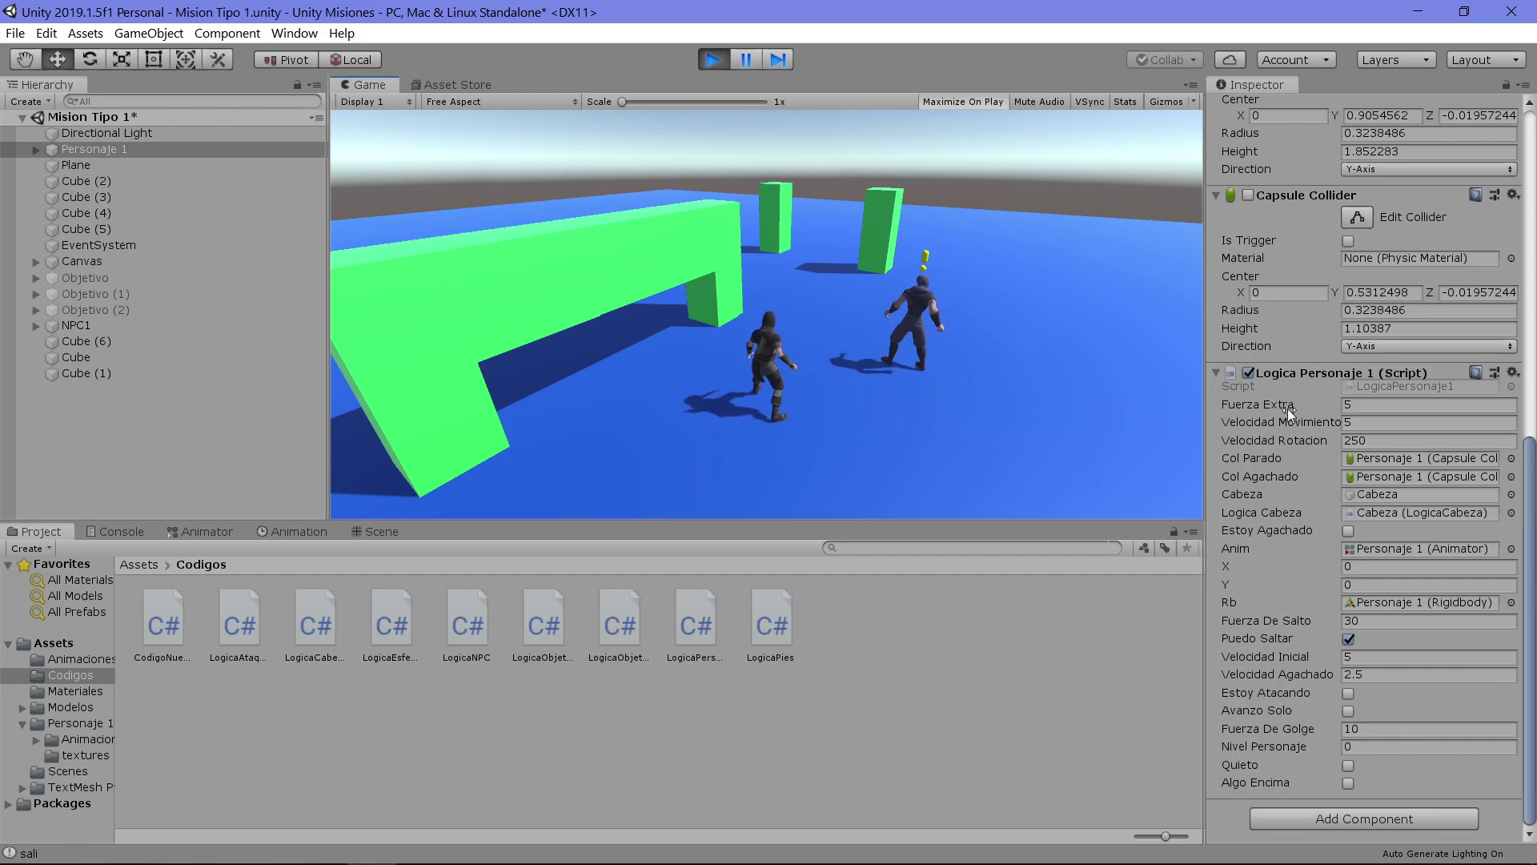
{"action": "key", "text": "w"}
{"action": "key", "text": "a"}
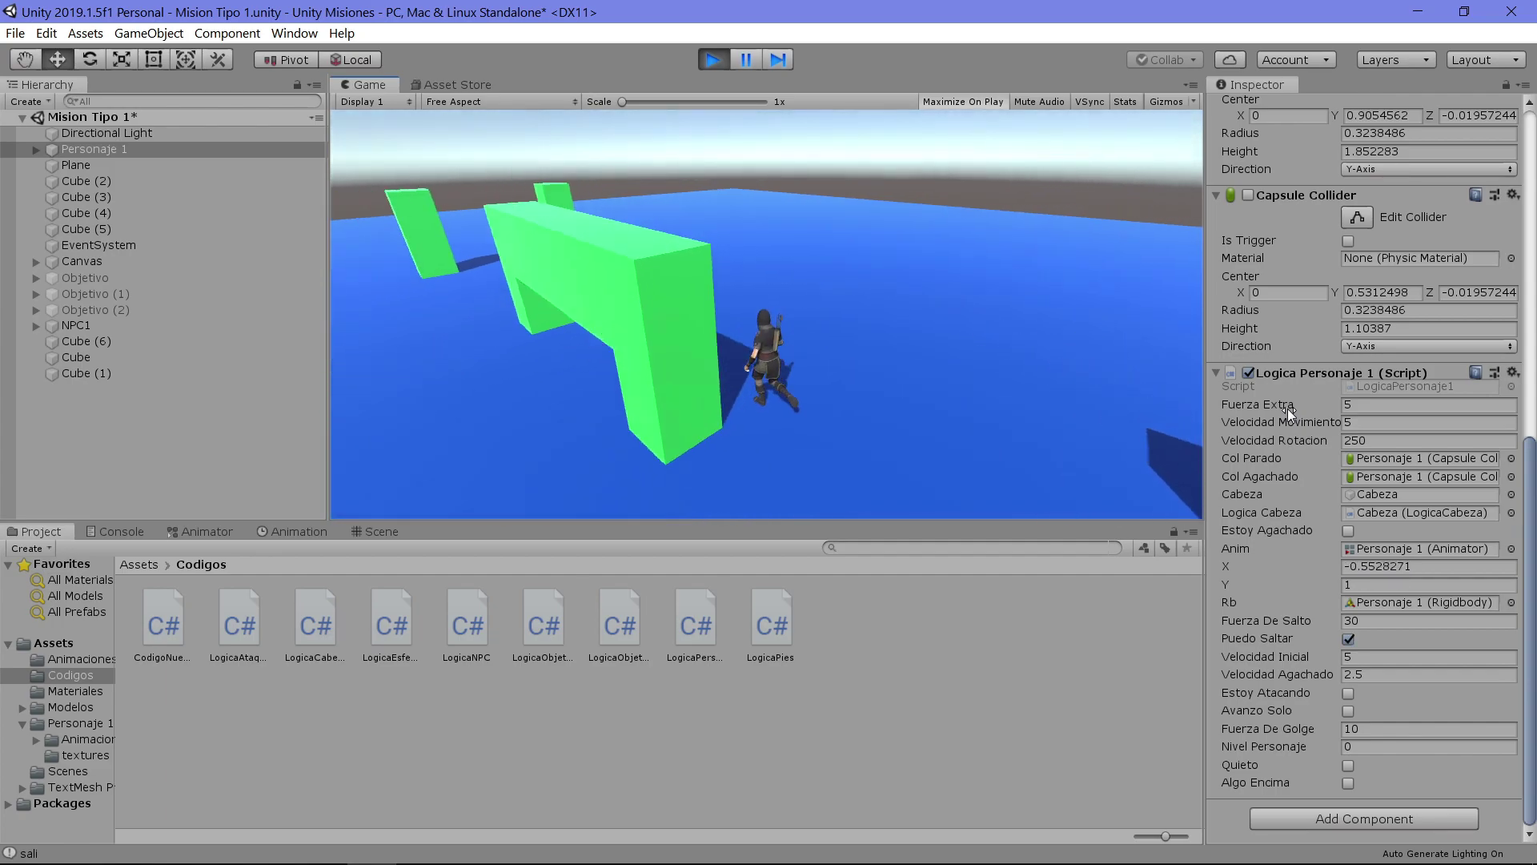
{"action": "key", "text": "a"}
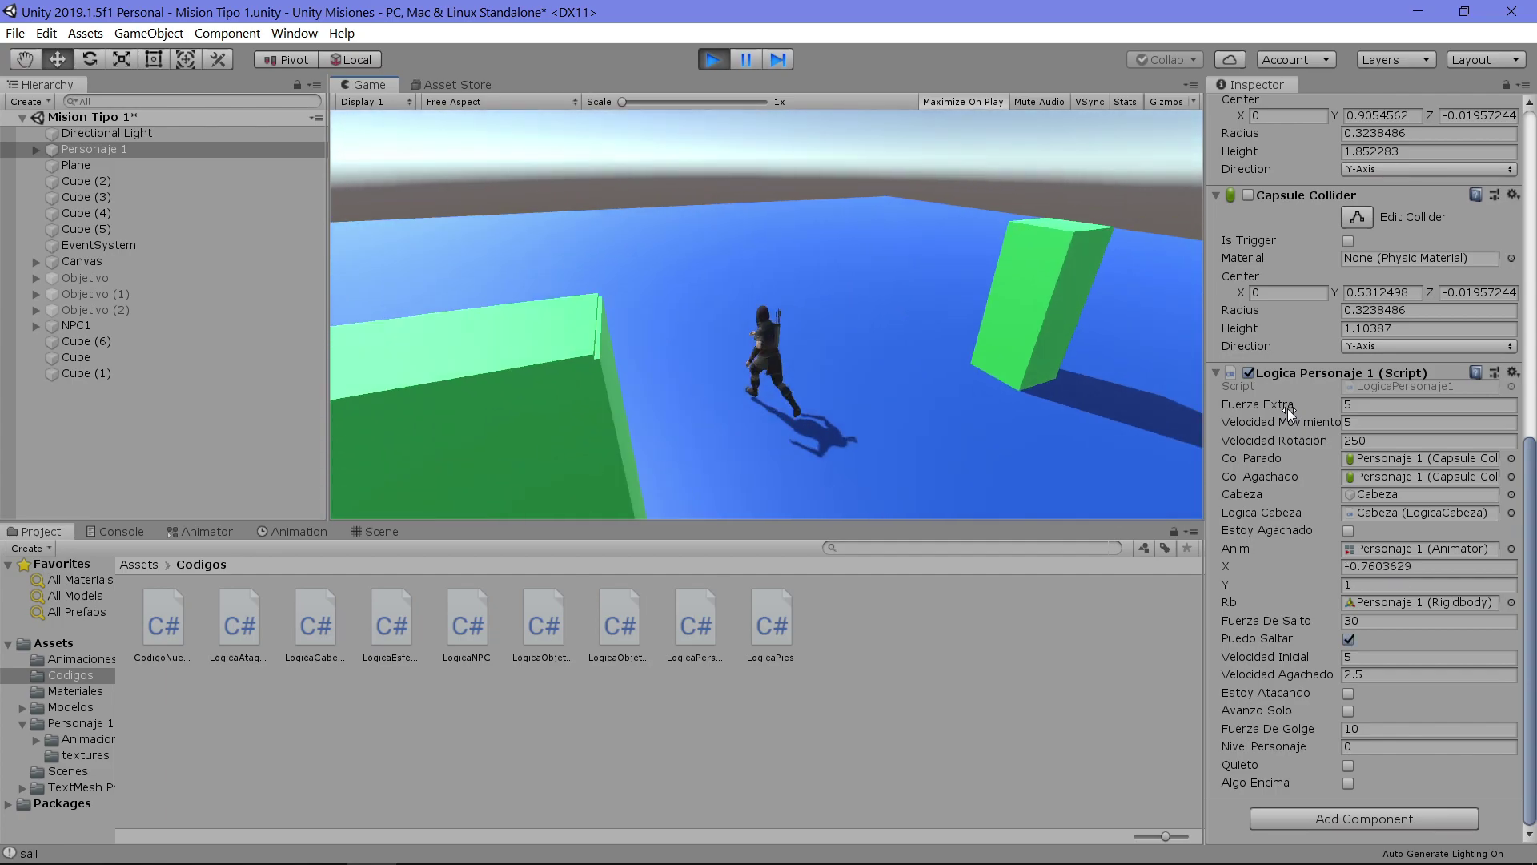
{"action": "key", "text": "space"}
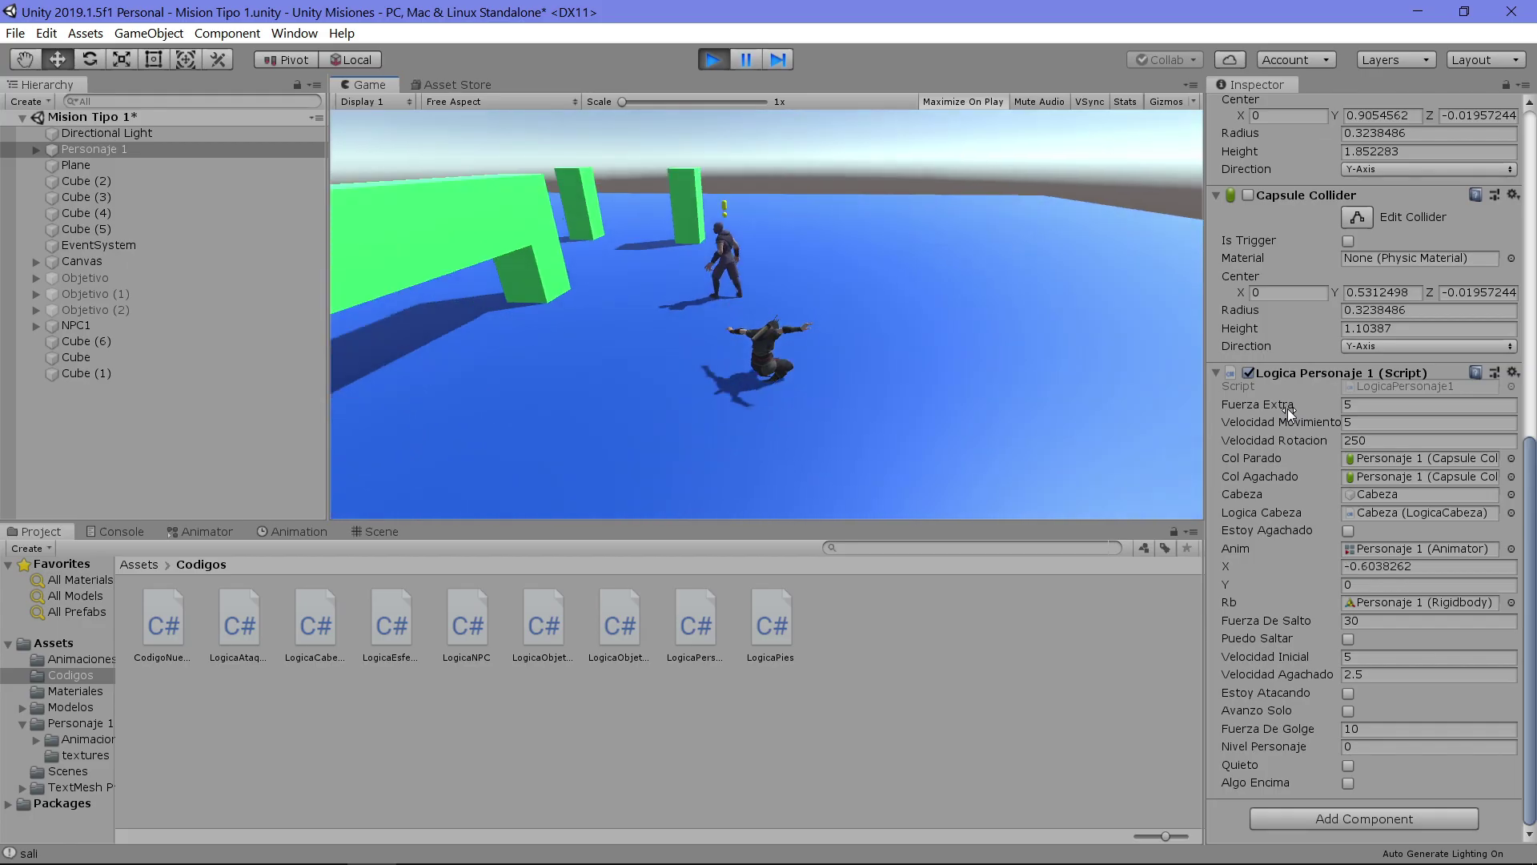
Maximize the Game view and jump the ninja up onto and past the green arch
{"action": "double_click", "coordinate": [370, 84]}
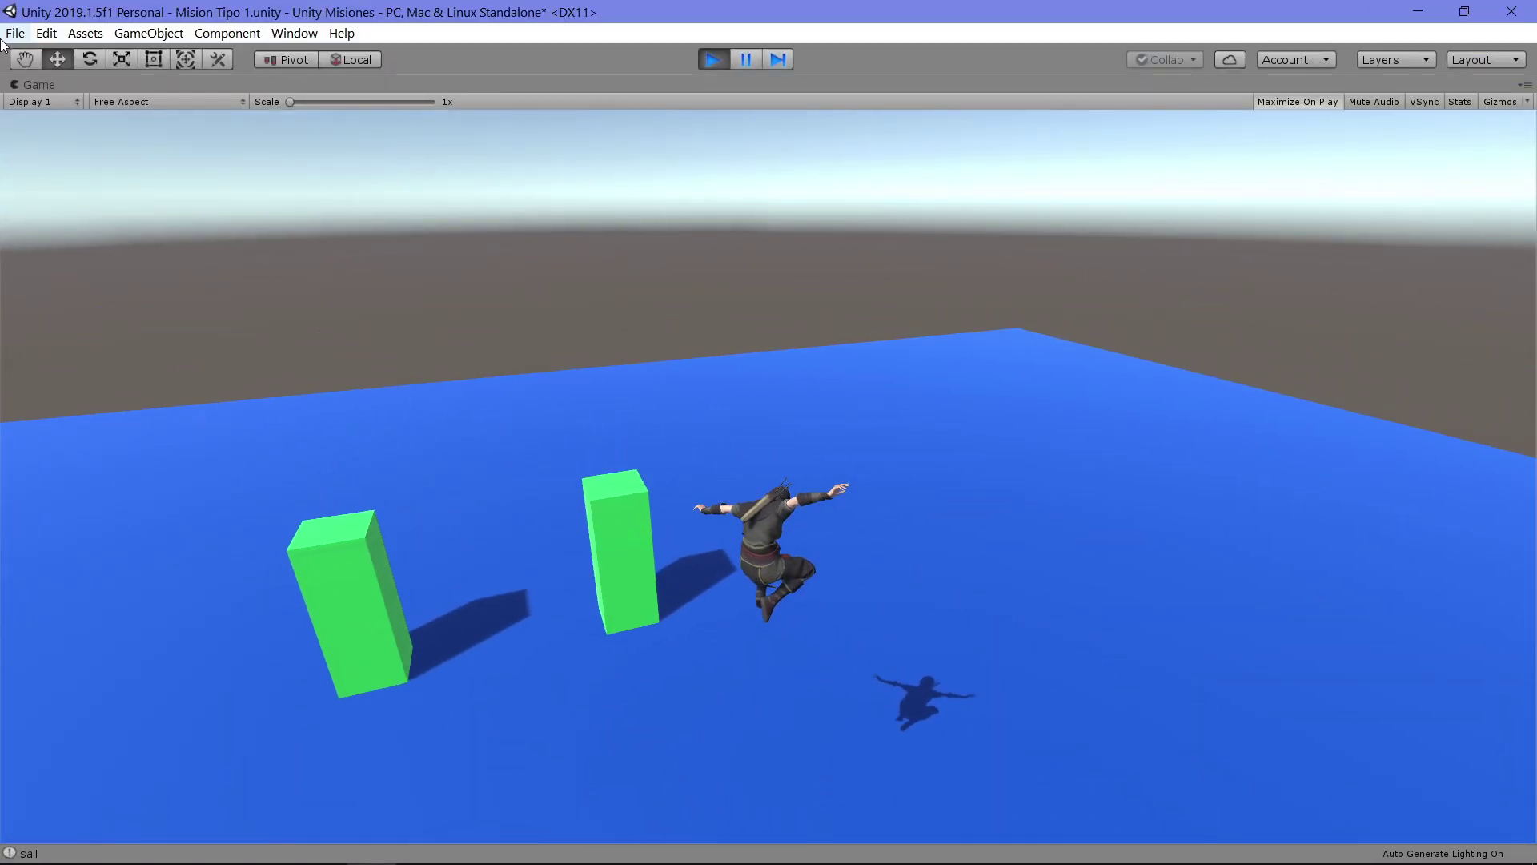
{"action": "key", "text": "w"}
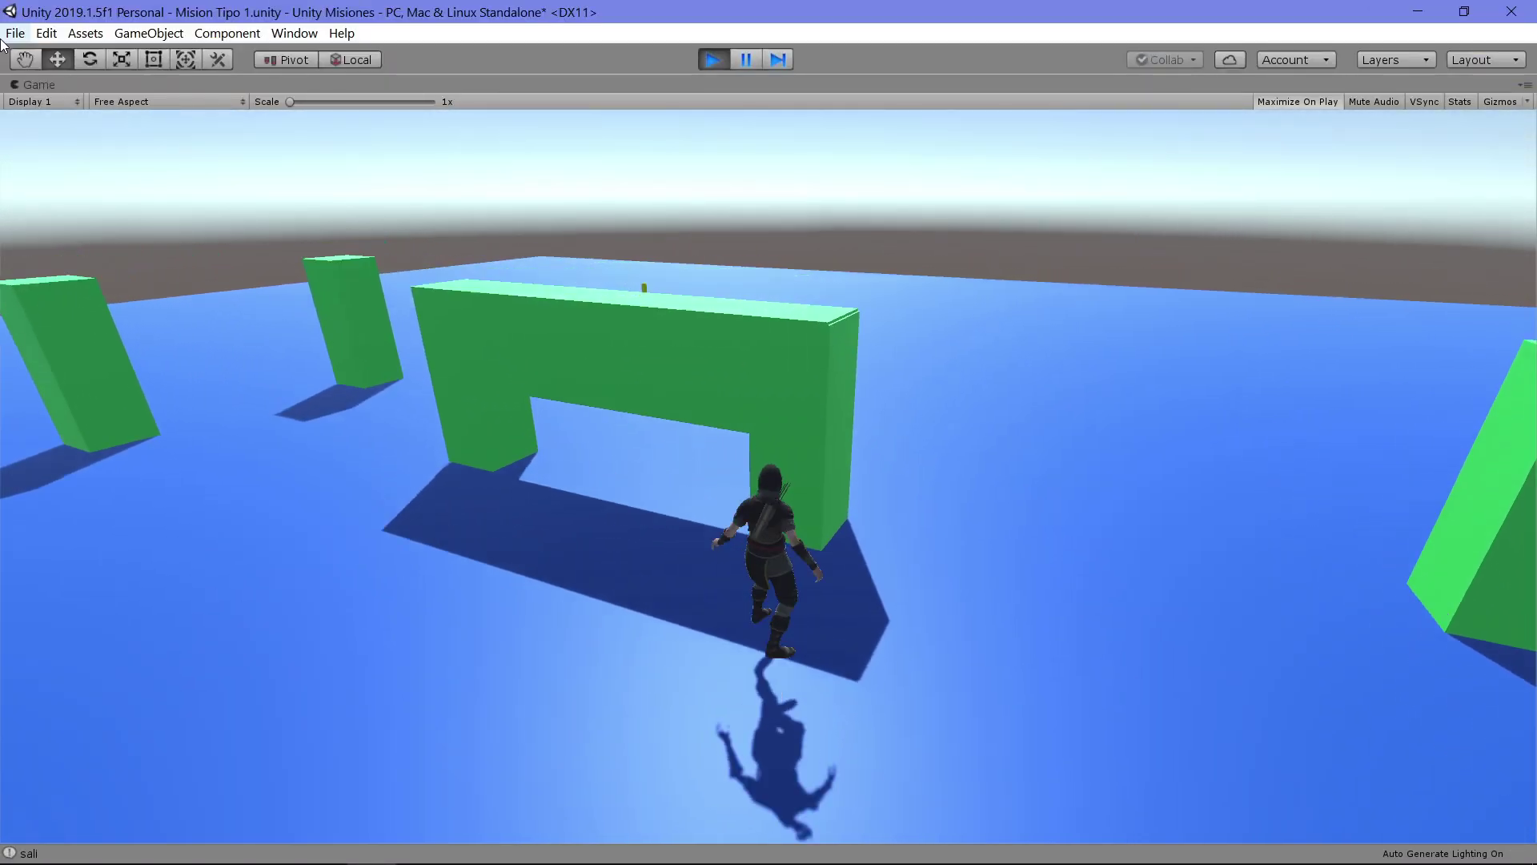
{"action": "key", "text": "space"}
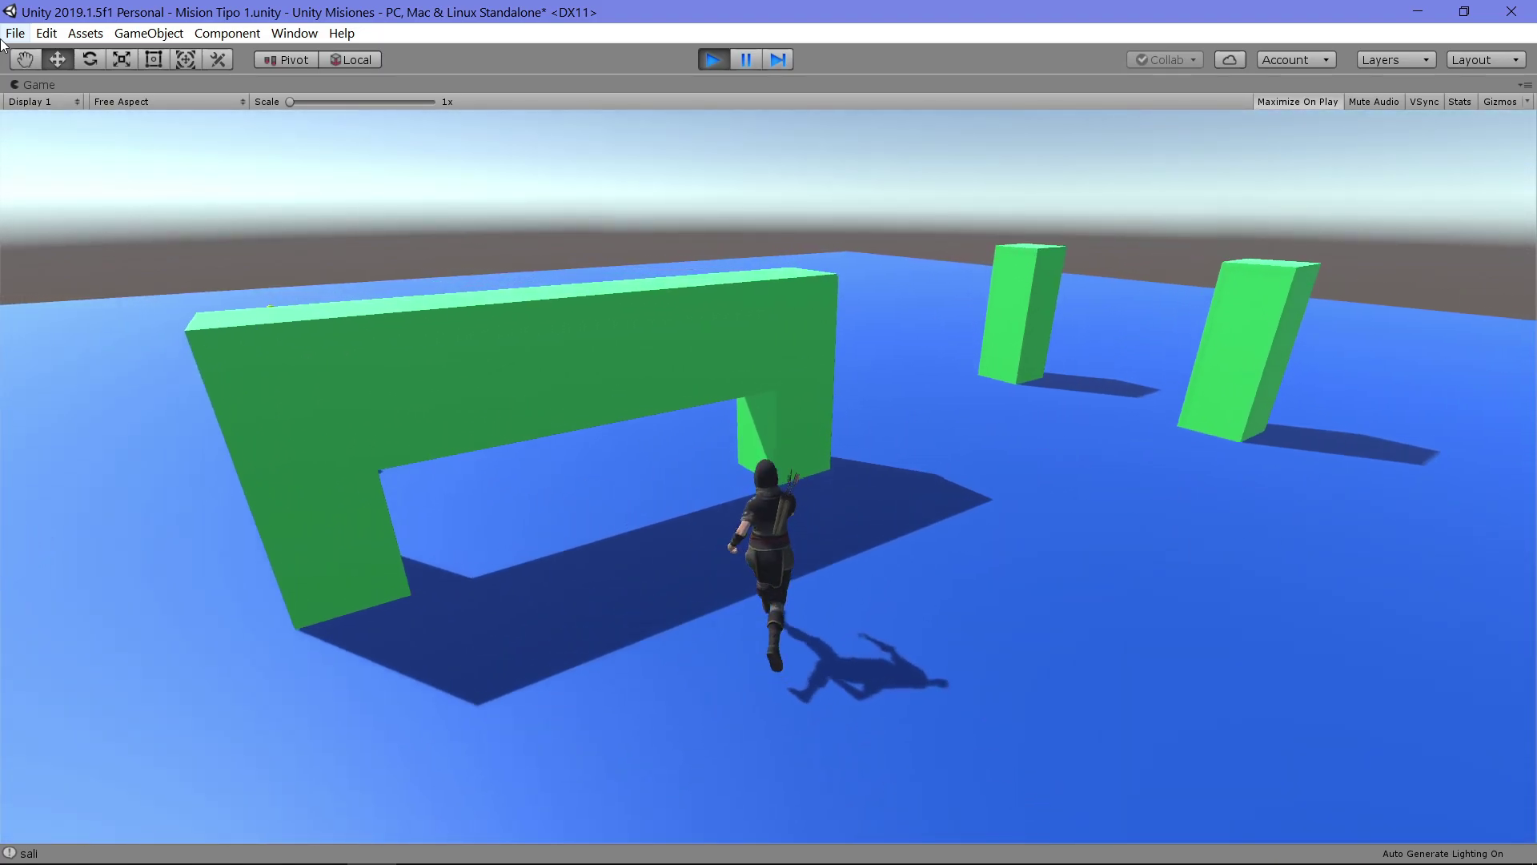
{"action": "key", "text": "space"}
{"action": "key", "text": "space"}
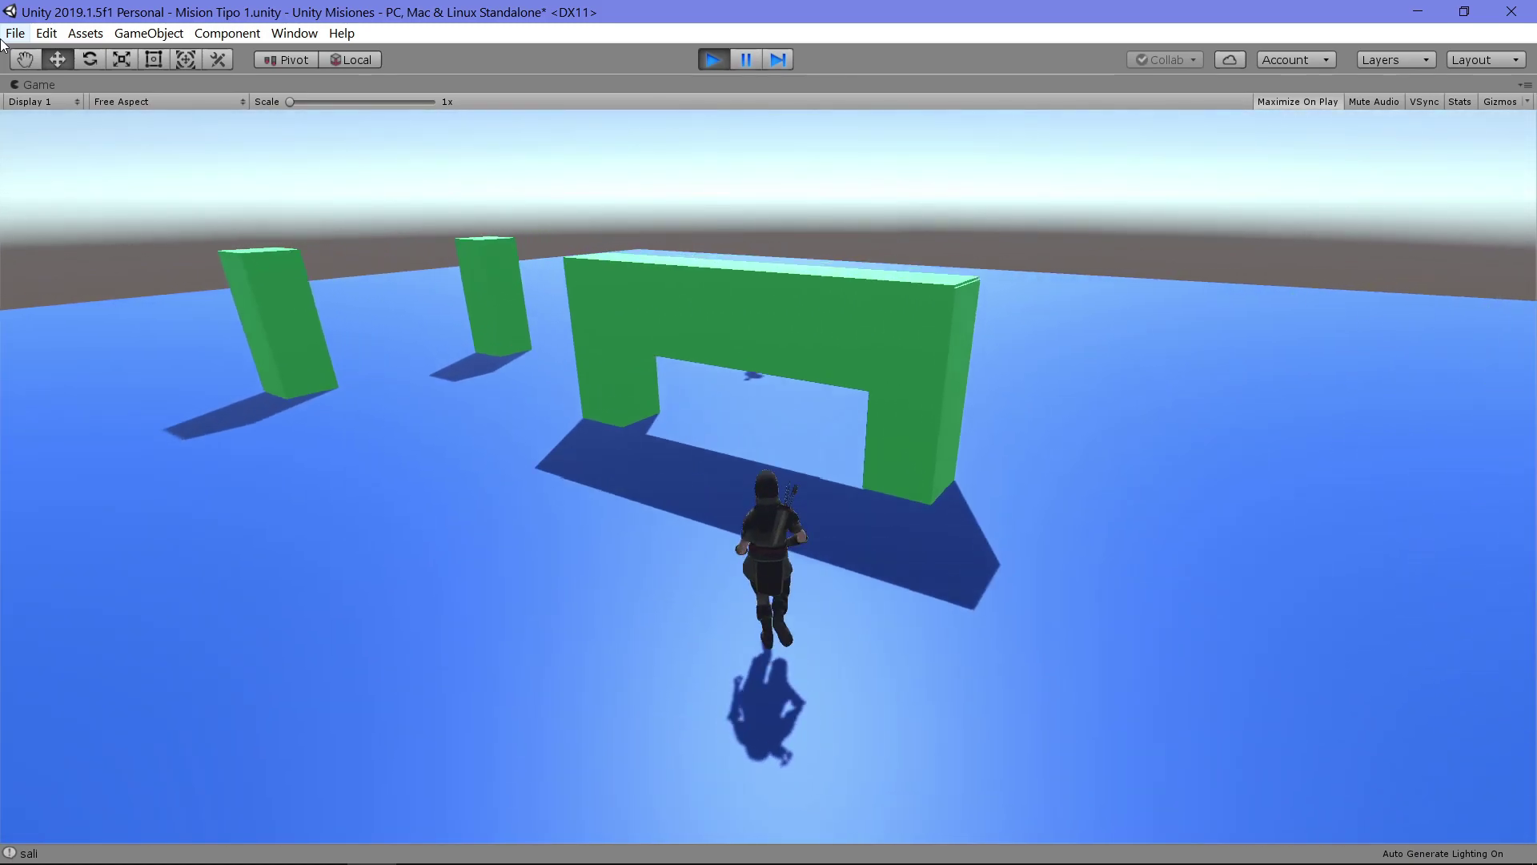
Repeatedly leap the ninja high over and around the green arch
{"action": "key", "text": "space"}
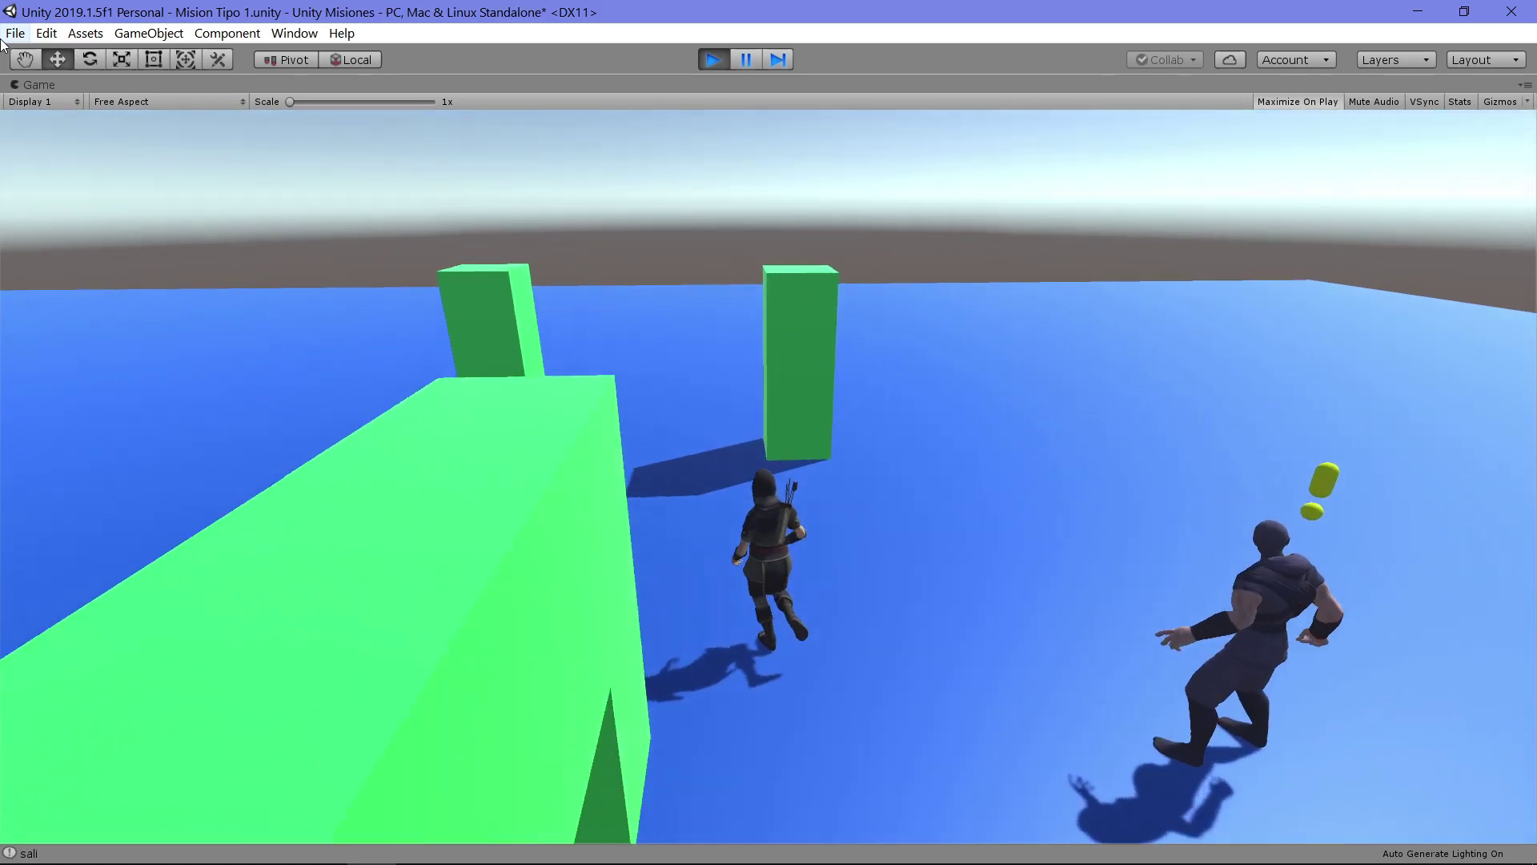
{"action": "key", "text": "space"}
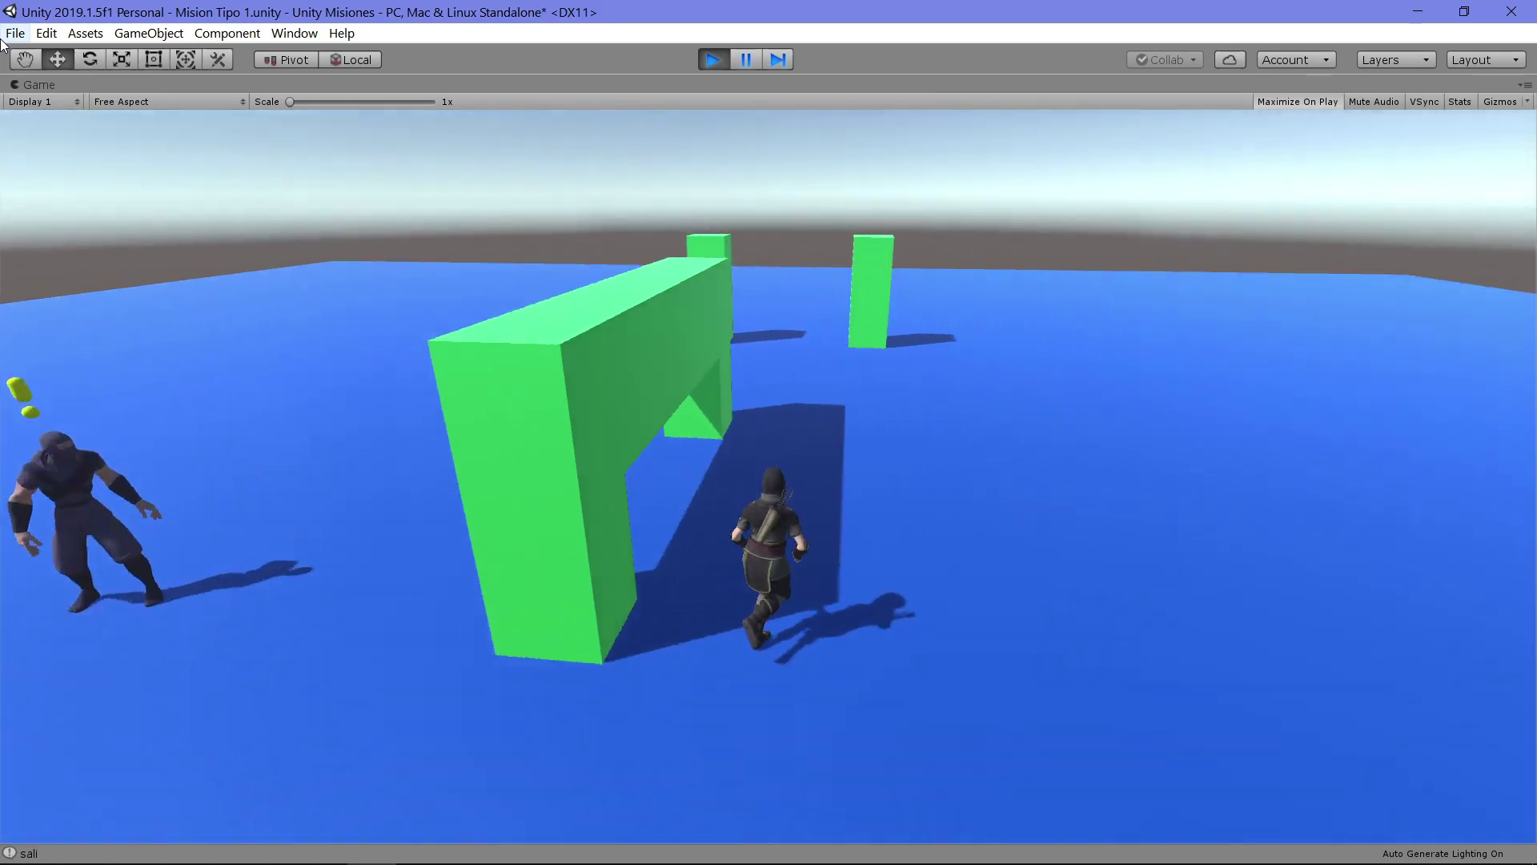
{"action": "key", "text": "space"}
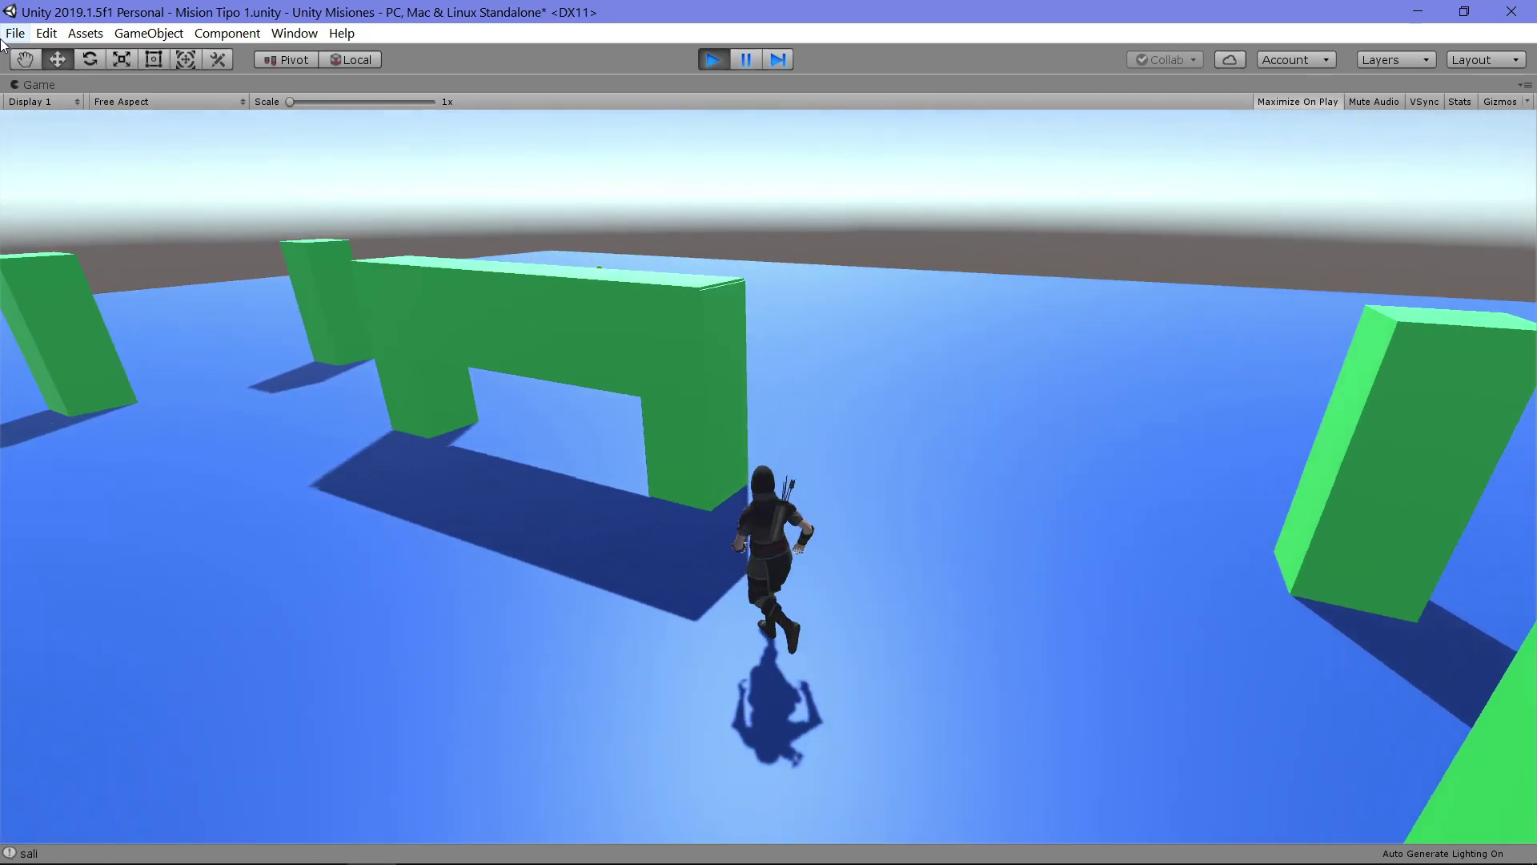
{"action": "key", "text": "space"}
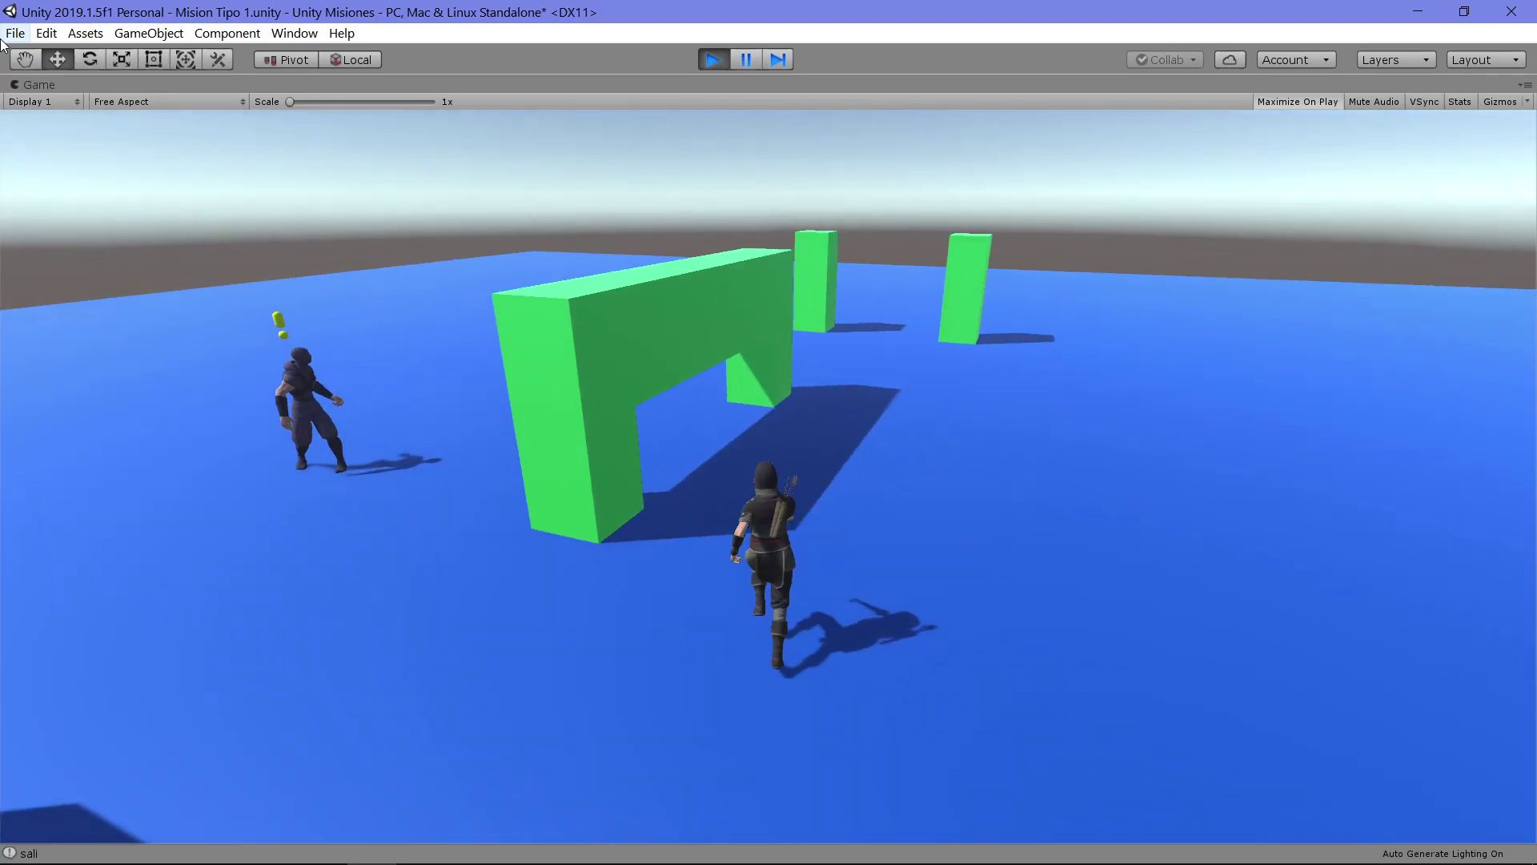
{"action": "key", "text": "space"}
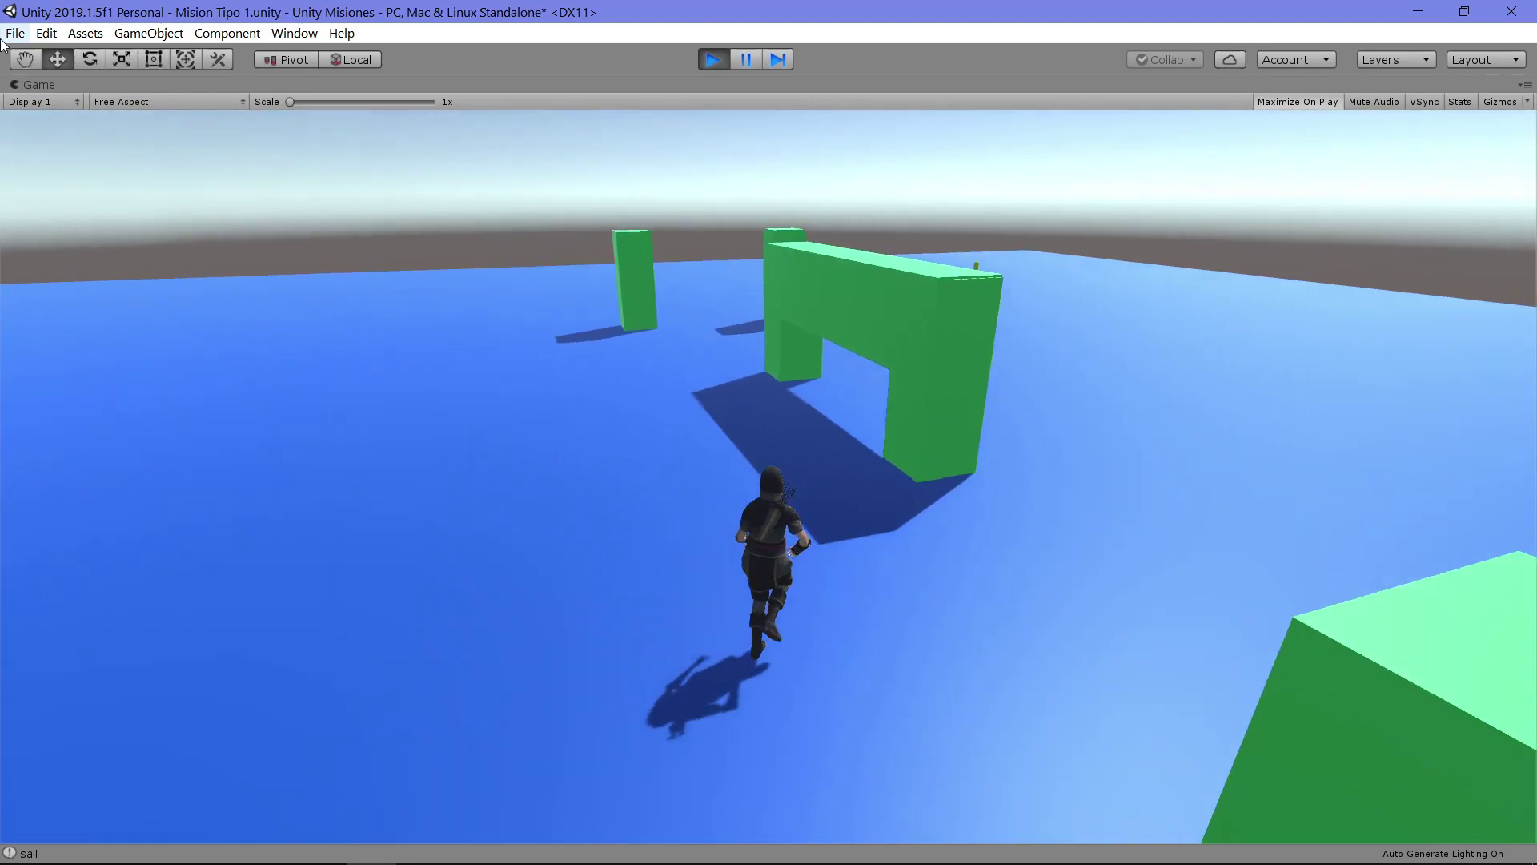
{"action": "key", "text": "space"}
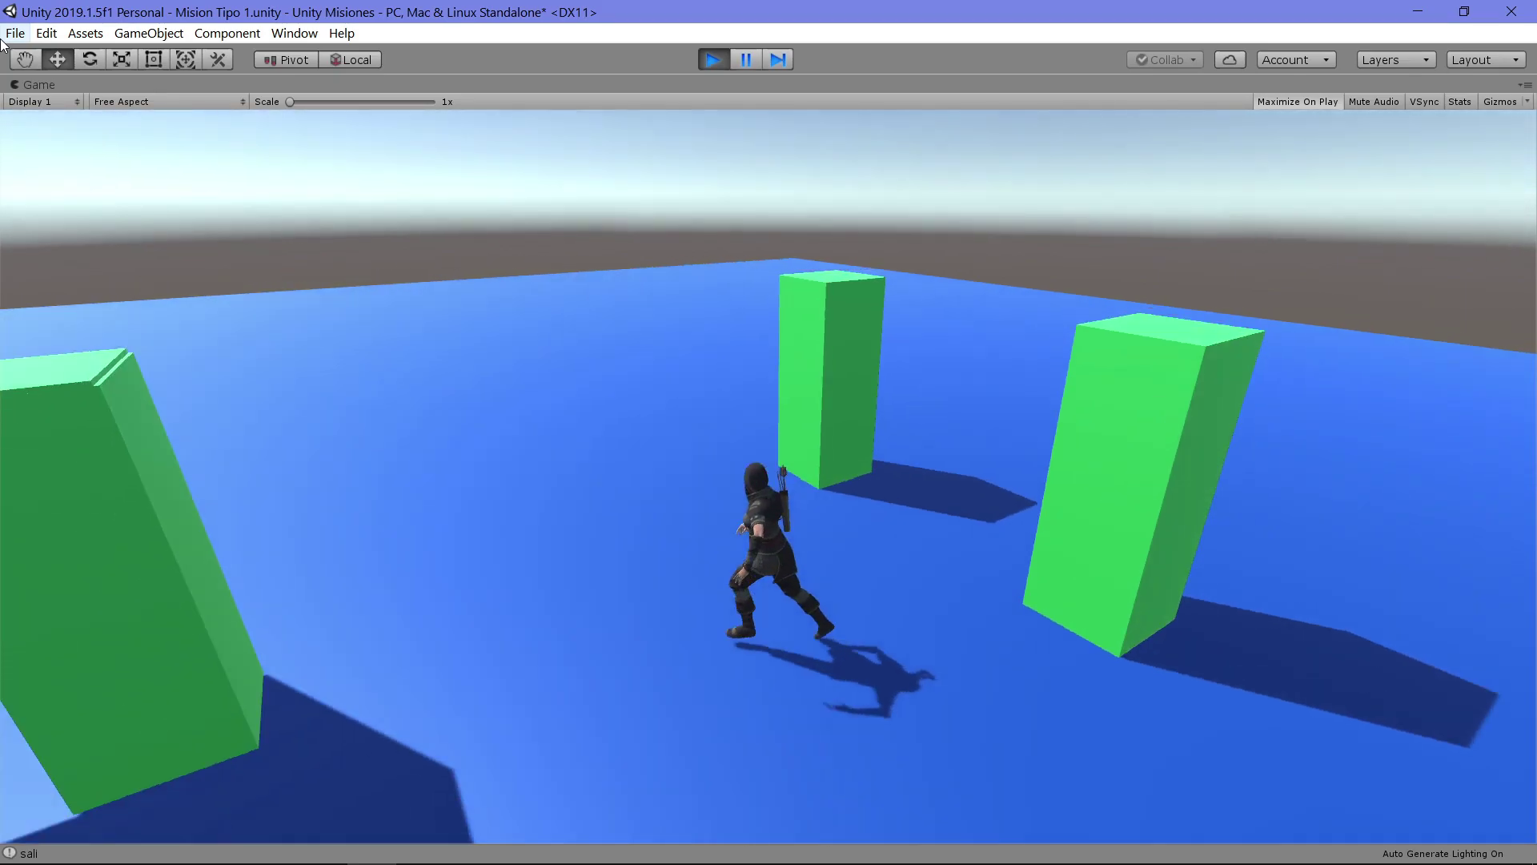